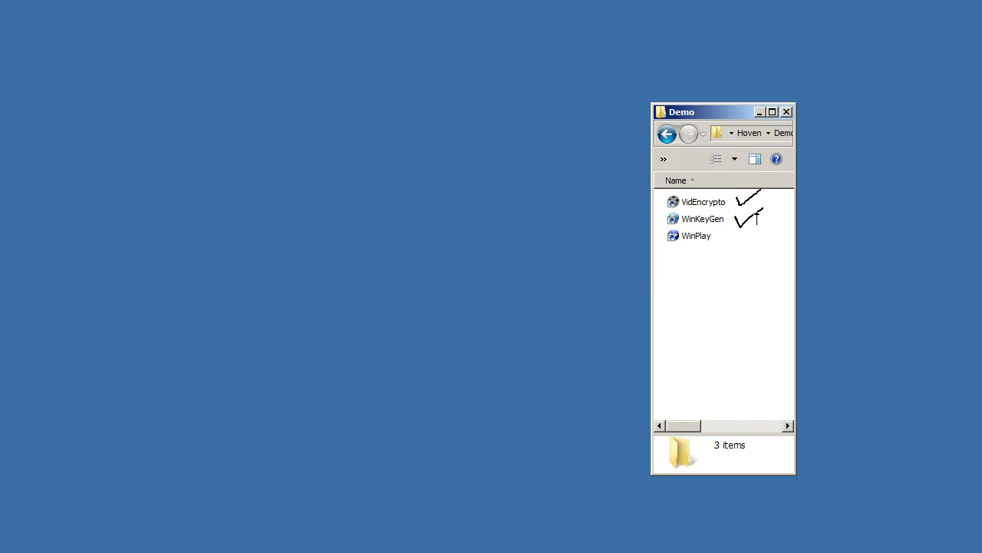
Tick WinPlay with the pen, clear the on-screen annotations and launch VidEncrypto from the Demo folder
left_click_drag(717, 240, 750, 229)
key("Escape")
double_click(712, 202)
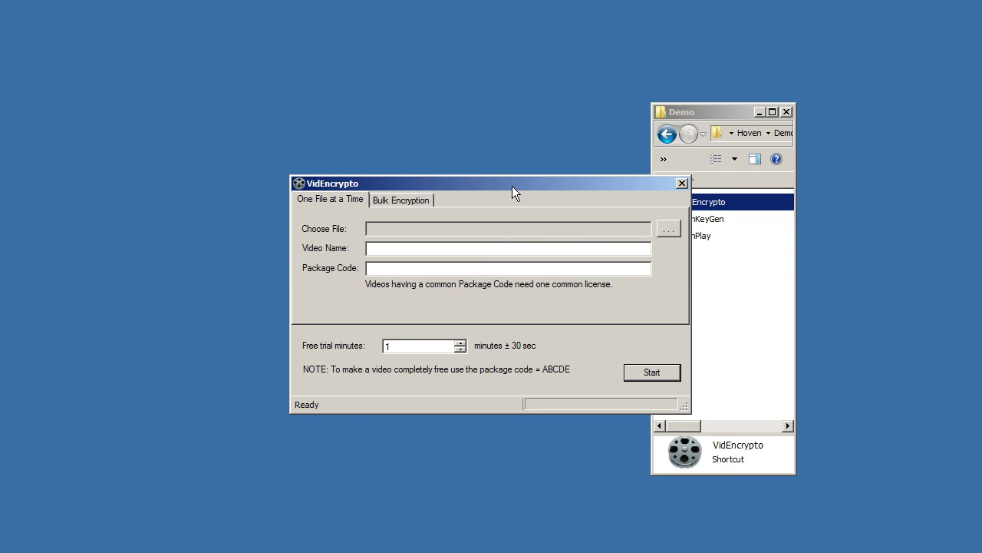
Minimize the Demo folder window and move the VidEncrypto window further up on the desktop
left_click(759, 115)
left_click(759, 113)
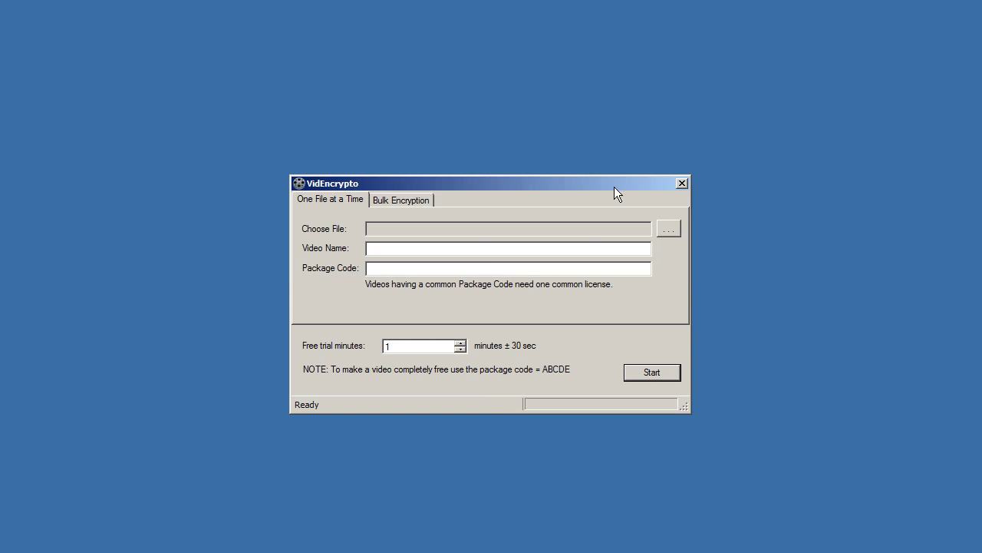
left_click_drag(594, 179, 585, 90)
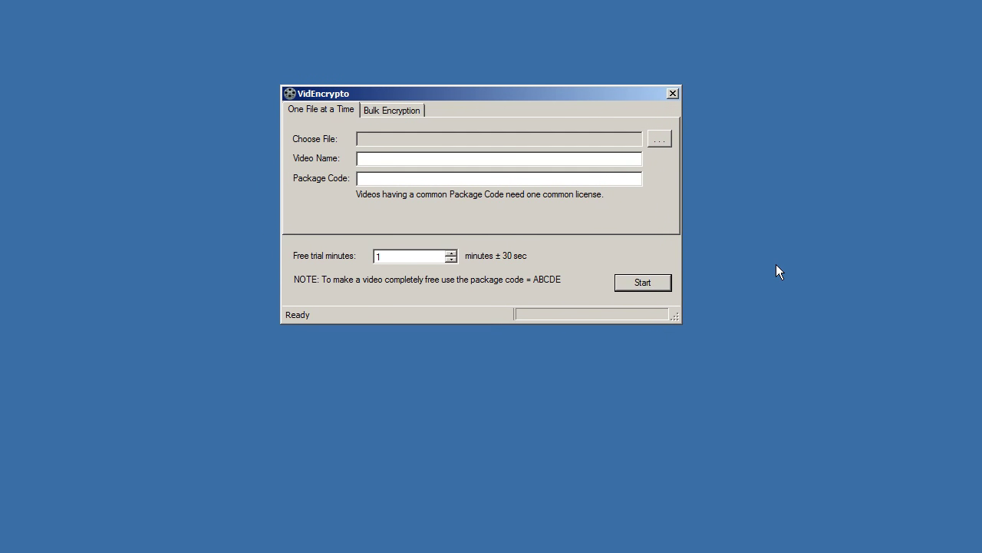
left_click(430, 377)
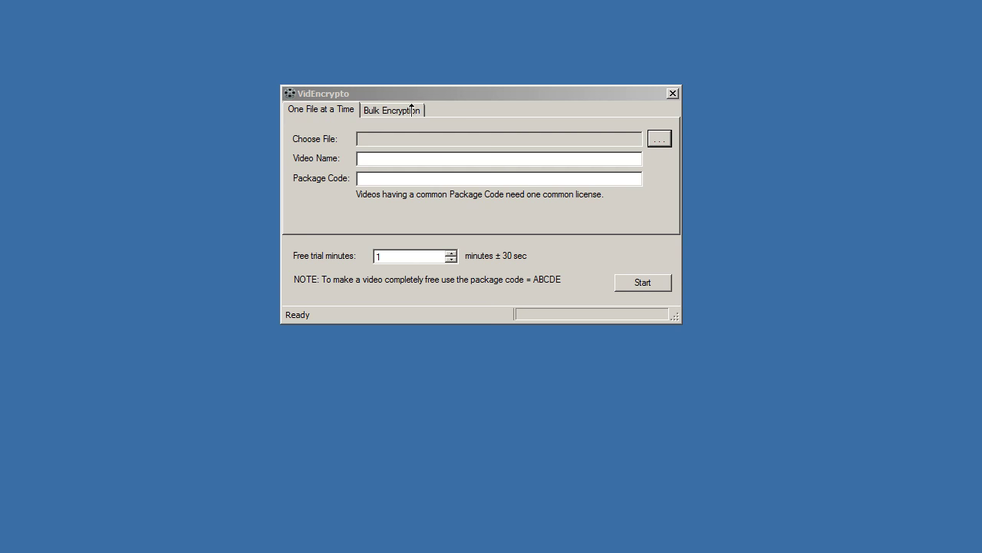
left_click_drag(431, 72, 420, 103)
left_click(659, 141)
Handwrite an underlined "Selling unit" on the desktop and "100 videos." beneath it, with a bracket below
mouse_move(757, 46)
left_mouse_down()
mouse_move(737, 63)
mouse_move(921, 70)
mouse_move(936, 56)
left_mouse_up()
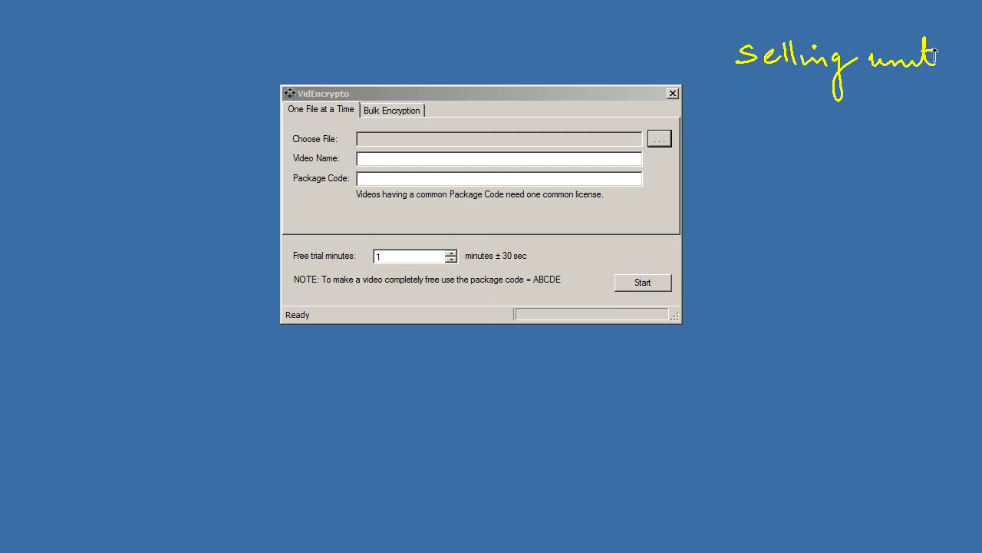
left_click(919, 49)
left_click_drag(767, 82, 893, 76)
mouse_move(756, 134)
left_mouse_down()
mouse_move(892, 140)
mouse_move(895, 151)
left_mouse_up()
left_click(901, 144)
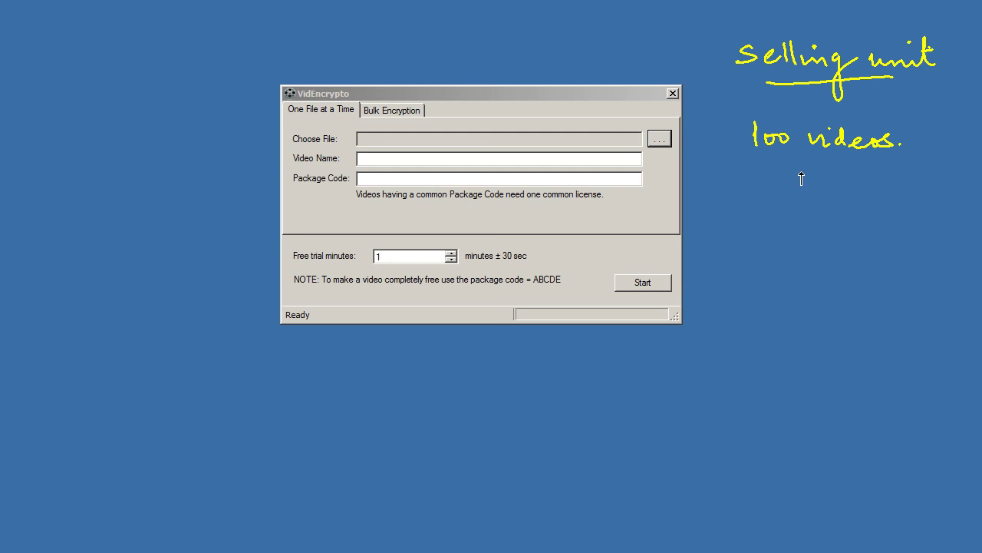
mouse_move(792, 174)
left_mouse_down()
mouse_move(858, 188)
mouse_move(927, 186)
mouse_move(928, 175)
left_mouse_up()
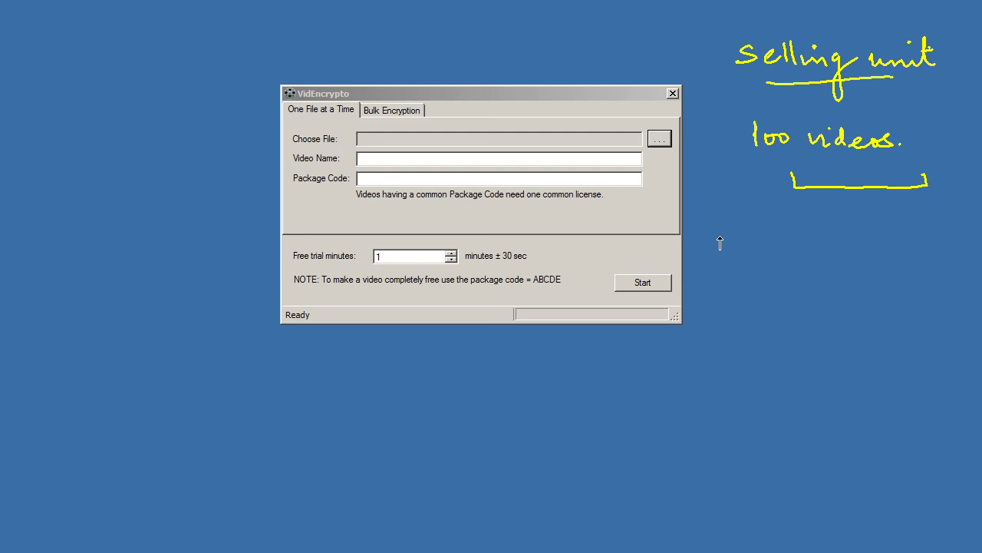
Draw five short underlines below the notes, write the sample package code P0001 on them and bracket it
left_click_drag(716, 236, 889, 234)
left_click(746, 280)
mouse_move(727, 211)
left_mouse_down()
mouse_move(726, 230)
mouse_move(729, 219)
mouse_move(767, 215)
left_mouse_up()
mouse_move(804, 215)
left_mouse_down()
mouse_move(832, 230)
mouse_move(833, 215)
mouse_move(876, 231)
left_mouse_up()
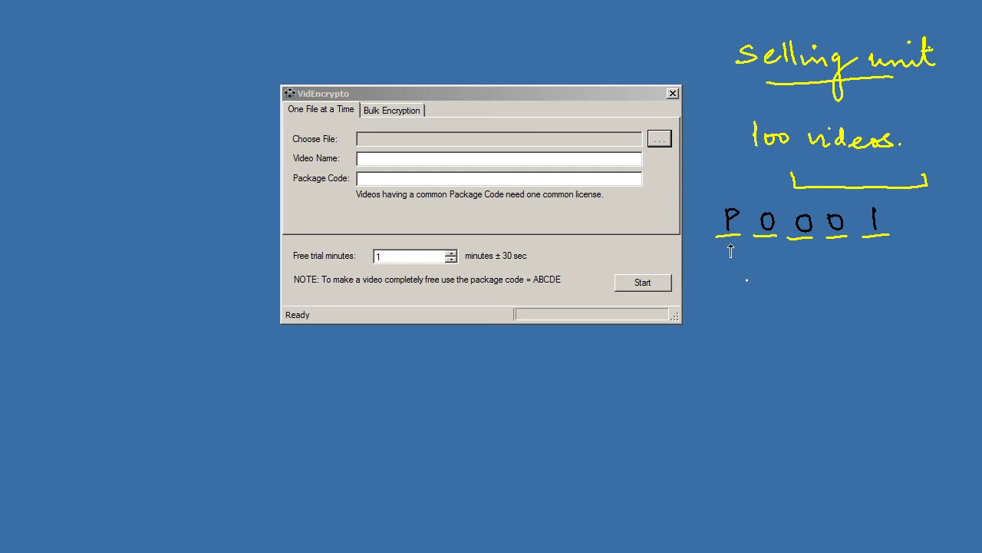
mouse_move(706, 247)
left_mouse_down()
mouse_move(782, 260)
mouse_move(897, 253)
mouse_move(913, 240)
left_mouse_up()
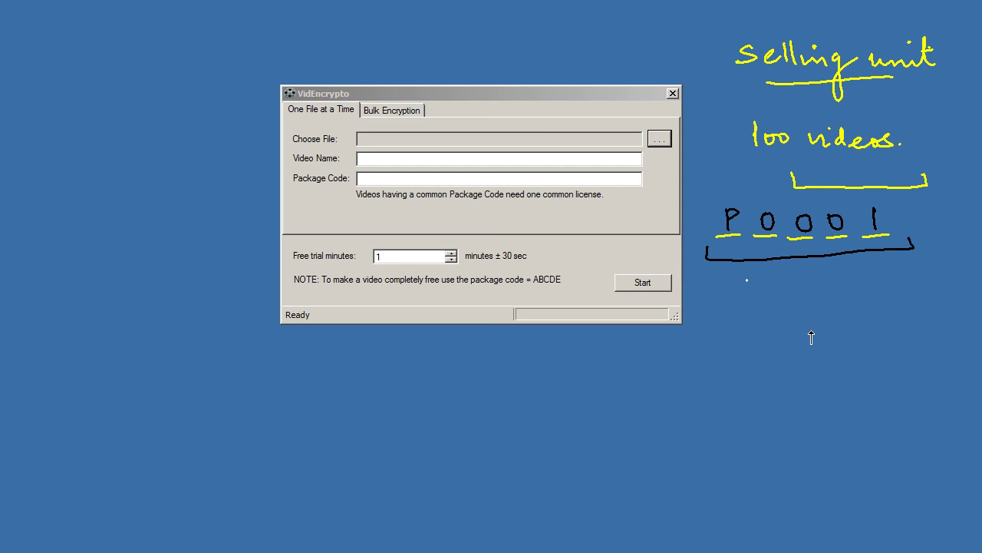
Draw an arrow to the P of the sample package code and annotate it "starts with English alphabet"
left_click_drag(733, 248, 736, 332)
mouse_move(732, 251)
left_mouse_down()
mouse_move(744, 270)
mouse_move(721, 270)
left_mouse_up()
mouse_move(716, 373)
left_mouse_down()
mouse_move(766, 375)
mouse_move(783, 361)
mouse_move(788, 376)
mouse_move(858, 358)
mouse_move(871, 372)
mouse_move(896, 373)
left_mouse_up()
mouse_move(776, 417)
left_mouse_down()
mouse_move(829, 430)
mouse_move(884, 403)
mouse_move(897, 416)
mouse_move(870, 450)
mouse_move(897, 467)
mouse_move(915, 445)
mouse_move(964, 444)
left_mouse_up()
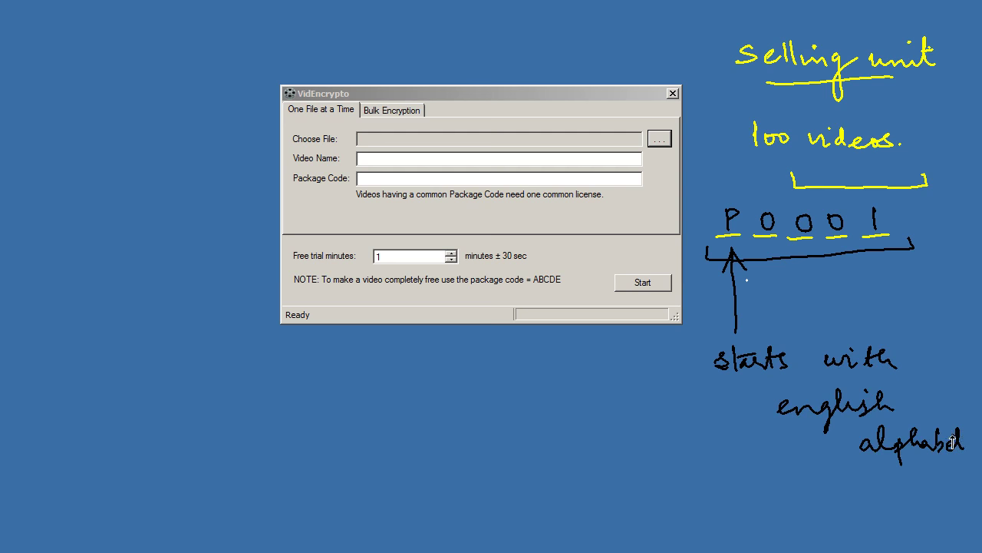
left_click(971, 442)
left_click_drag(789, 390, 780, 394)
Handwrite the second sample package code QS59N on the desktop and underline it
left_click_drag(573, 437, 588, 467)
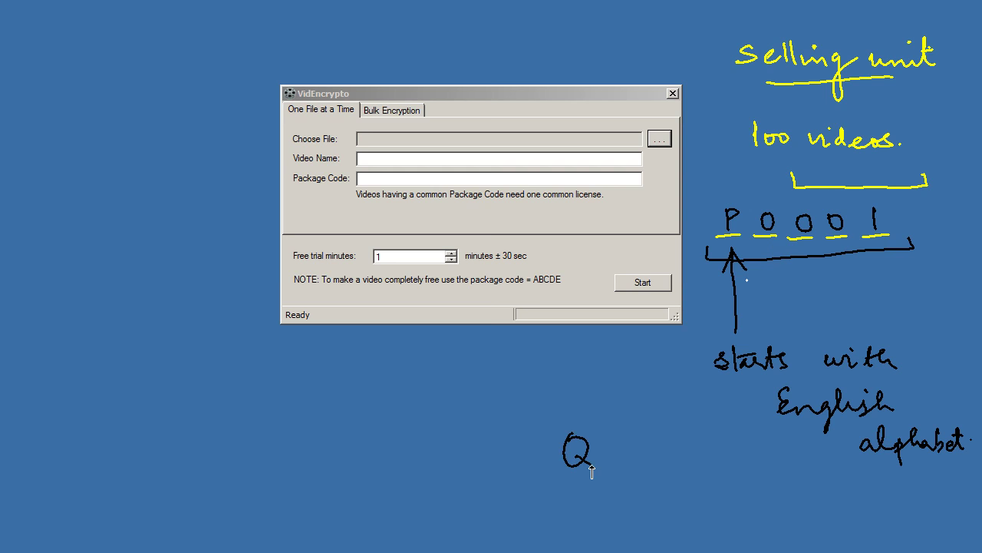
mouse_move(637, 438)
left_mouse_down()
mouse_move(612, 463)
mouse_move(666, 436)
mouse_move(654, 469)
left_mouse_up()
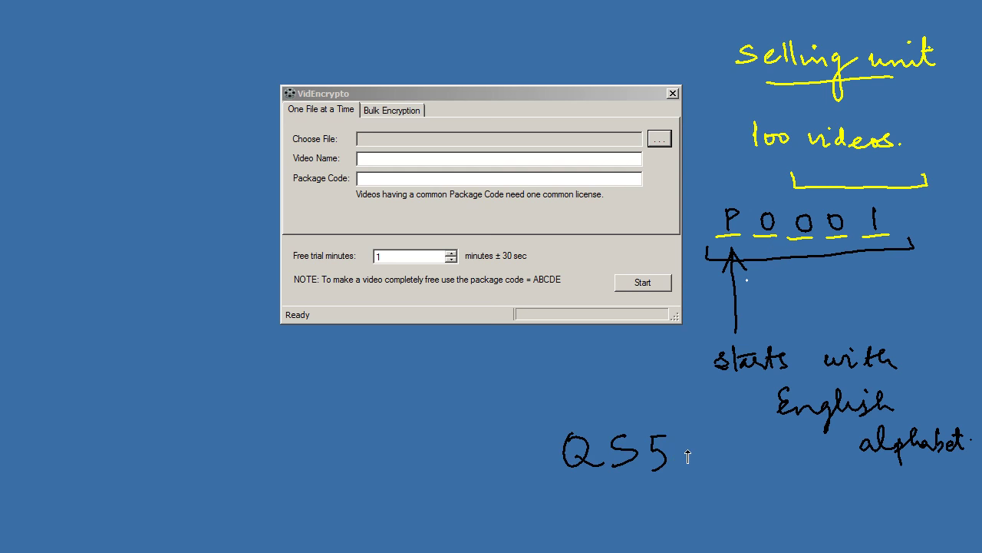
mouse_move(692, 439)
left_mouse_down()
mouse_move(696, 476)
mouse_move(710, 472)
left_mouse_up()
left_click_drag(734, 446, 735, 468)
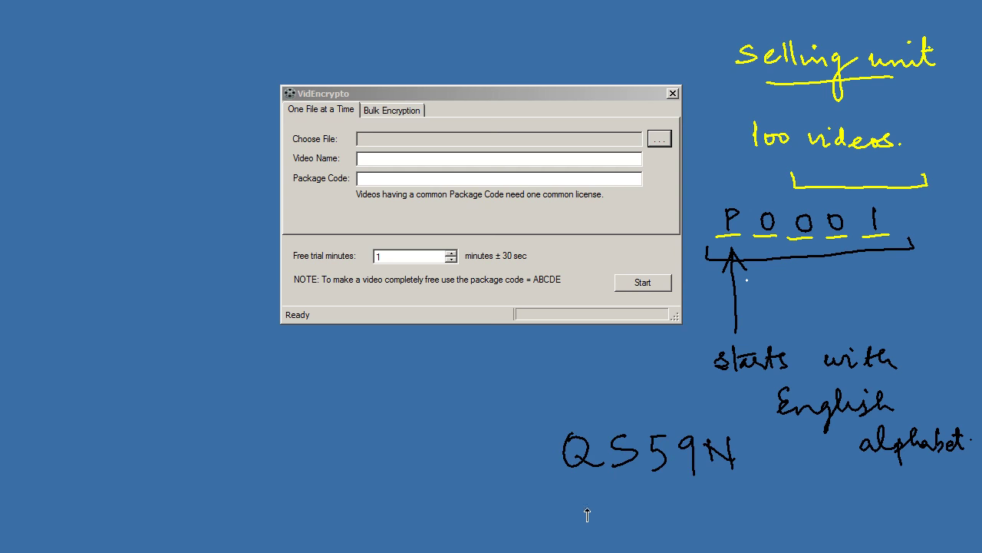
left_click_drag(547, 497, 776, 488)
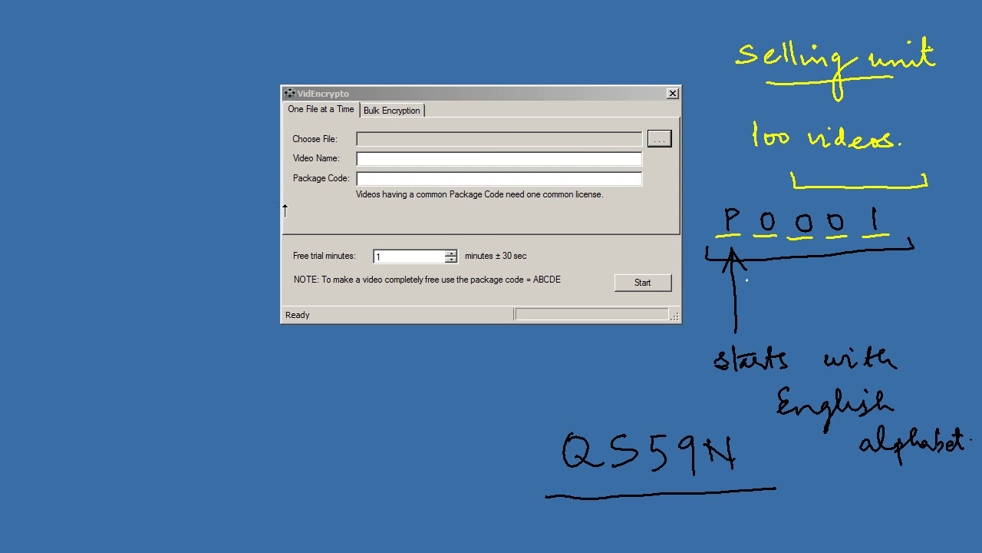
Tick the file, video name, package code and free trial fields, point an arrow at "100 videos" and annotate the trial minutes "1 to 10"
mouse_move(290, 192)
left_mouse_down()
mouse_move(298, 202)
mouse_move(329, 180)
left_mouse_up()
mouse_move(270, 162)
left_mouse_down()
mouse_move(275, 171)
mouse_move(307, 150)
mouse_move(275, 152)
mouse_move(305, 134)
left_mouse_up()
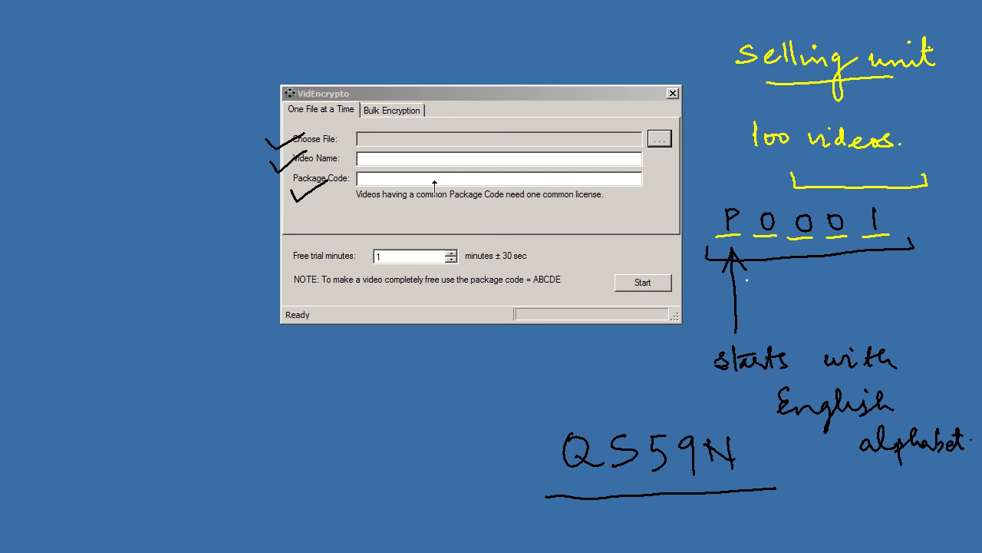
mouse_move(708, 140)
left_mouse_down()
mouse_move(740, 140)
mouse_move(730, 146)
left_mouse_up()
left_click_drag(261, 270, 298, 260)
mouse_move(476, 224)
left_mouse_down()
mouse_move(481, 239)
mouse_move(505, 241)
mouse_move(519, 225)
mouse_move(546, 241)
mouse_move(558, 226)
left_mouse_up()
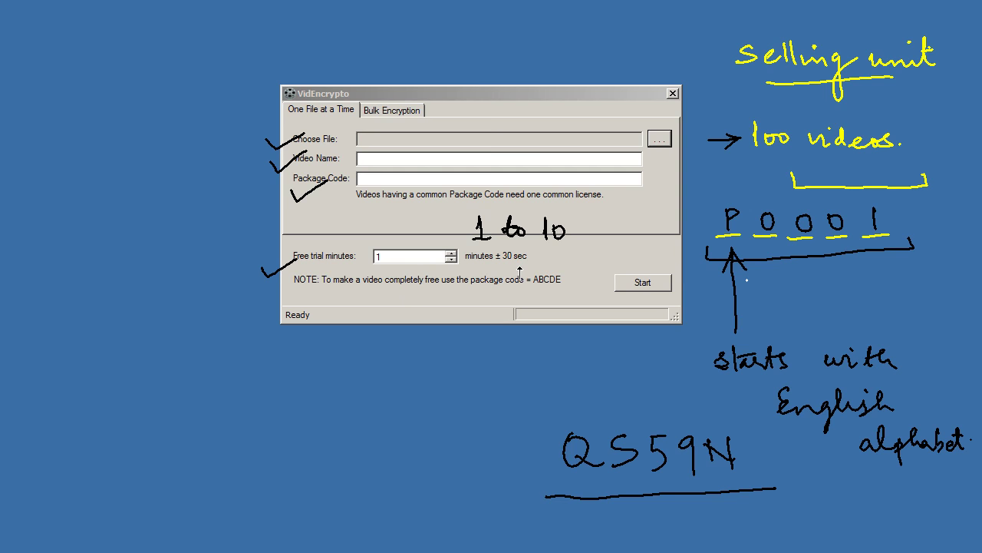
left_click_drag(522, 269, 550, 256)
left_click_drag(532, 293, 568, 291)
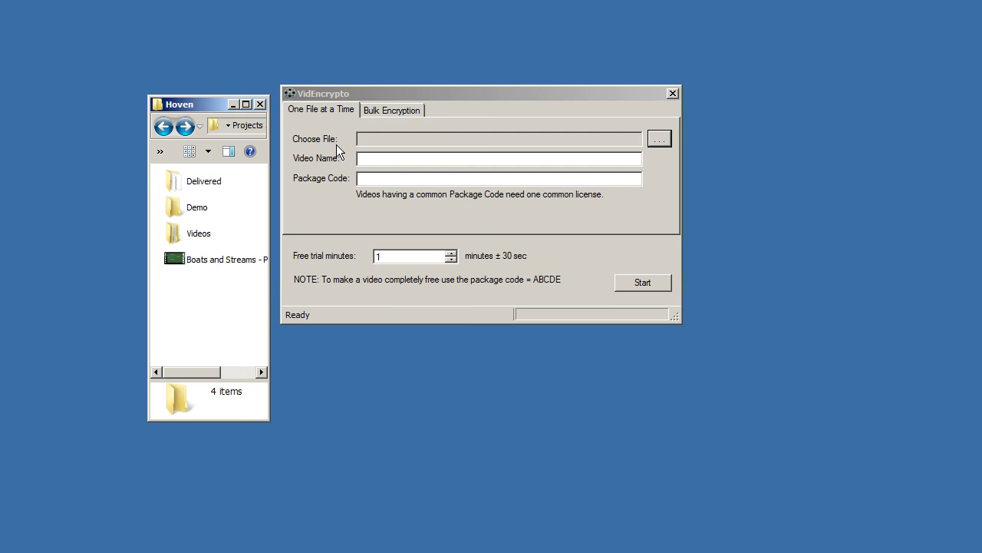
Choose "Boats and Streams - Part 1 - Concepts and Important Formulae.avi" from the Hoven folder as the video to encrypt
left_click(657, 141)
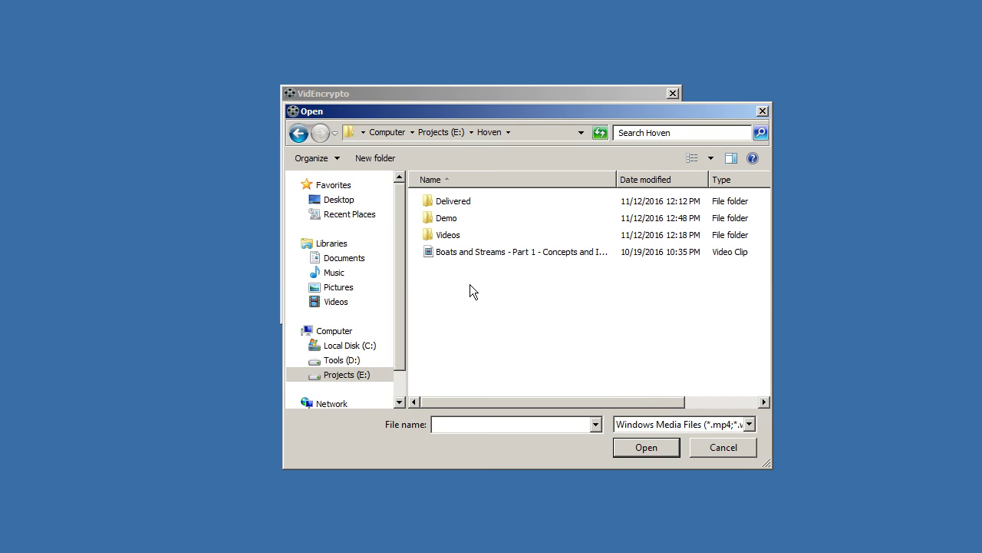
left_click(446, 252)
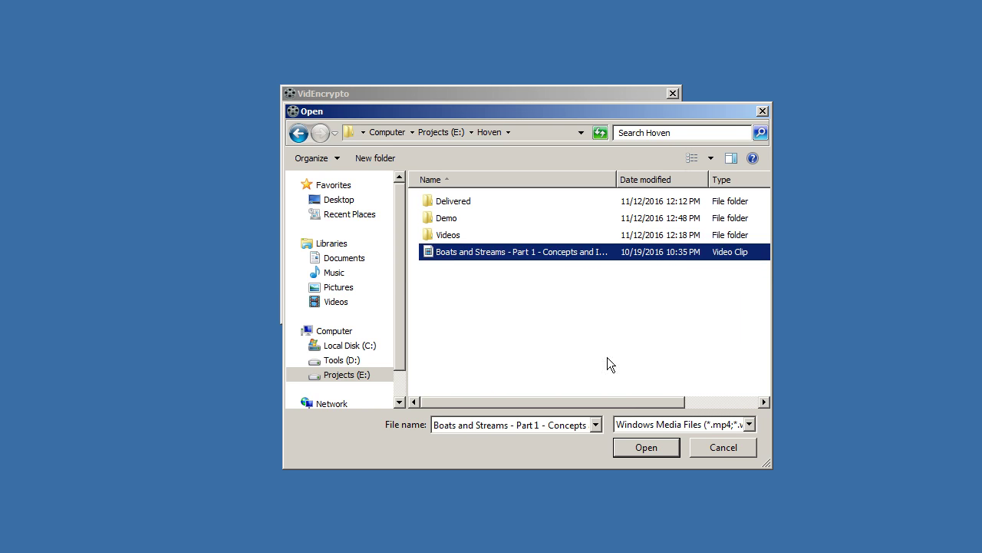
left_click(659, 450)
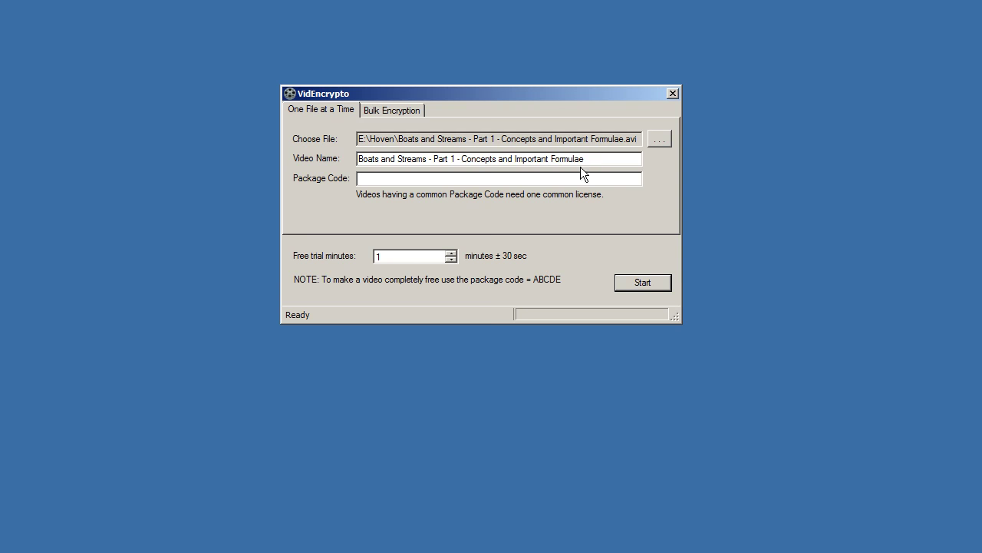
Enter the package code Q0001 and set the free trial minutes to 2
left_click(409, 179)
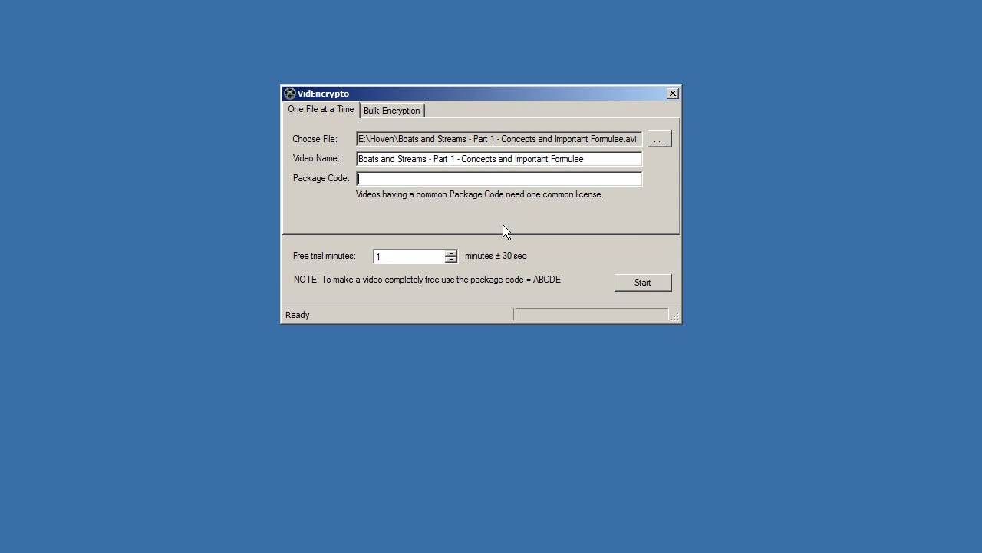
type("Q0001")
left_click(452, 253)
left_click(452, 253)
left_click(451, 253)
left_click(452, 252)
left_click(451, 253)
left_click(451, 252)
left_click(451, 252)
left_click(452, 252)
left_click(451, 253)
left_click(451, 261)
left_click(451, 261)
left_click(451, 260)
left_click(451, 260)
left_click(451, 260)
left_click(452, 261)
left_click(452, 260)
left_click(451, 253)
Run the encryption of the chosen video, acknowledge the completion message and close VidEncrypto
left_click(657, 282)
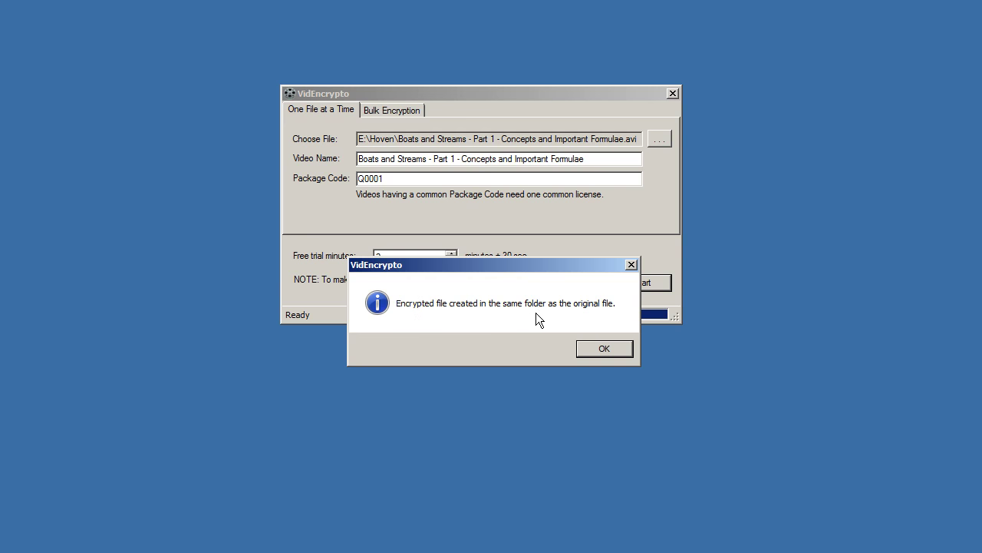
left_click(605, 351)
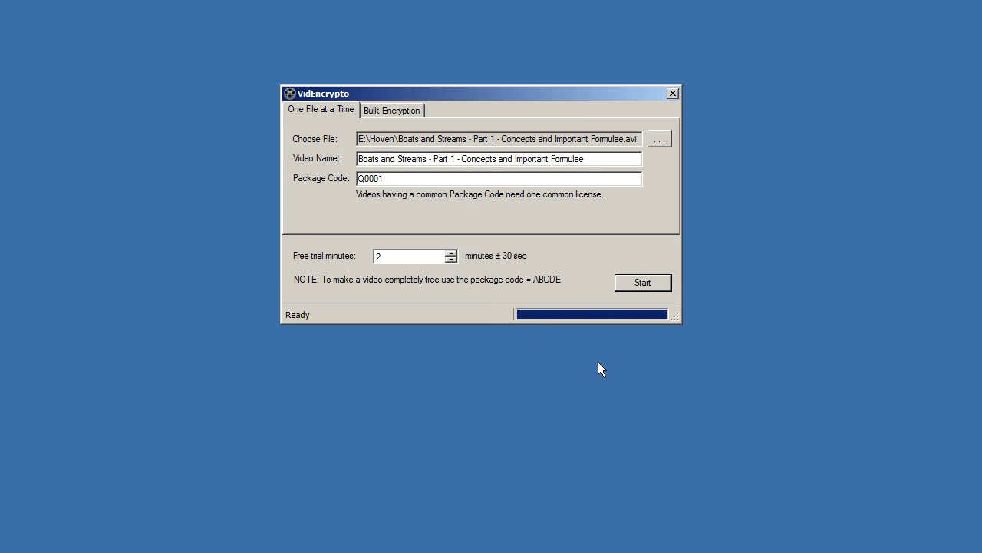
left_click(673, 94)
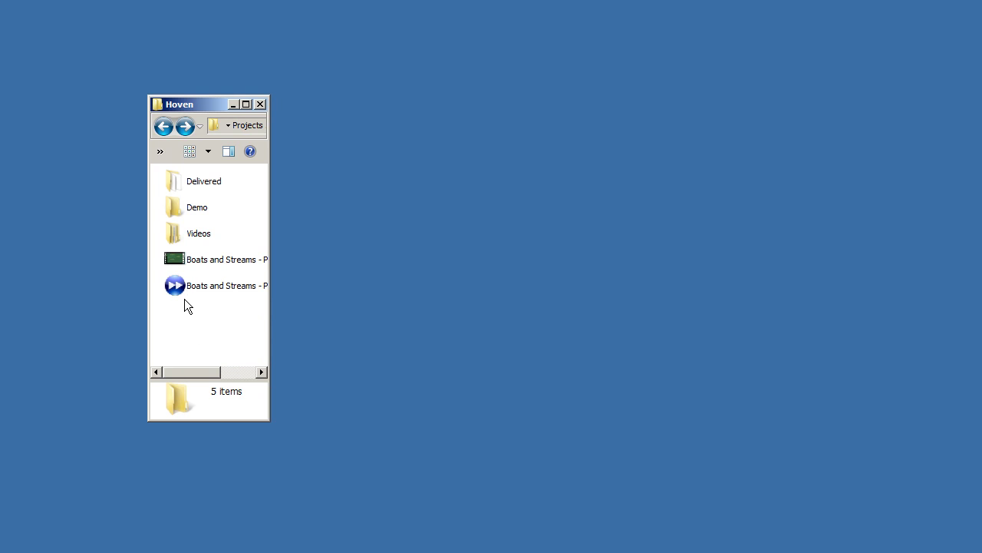
Select the Videos folder in the Hoven window and show the Bulk Encryption options in VidEncrypto
mouse_move(189, 299)
key("v")
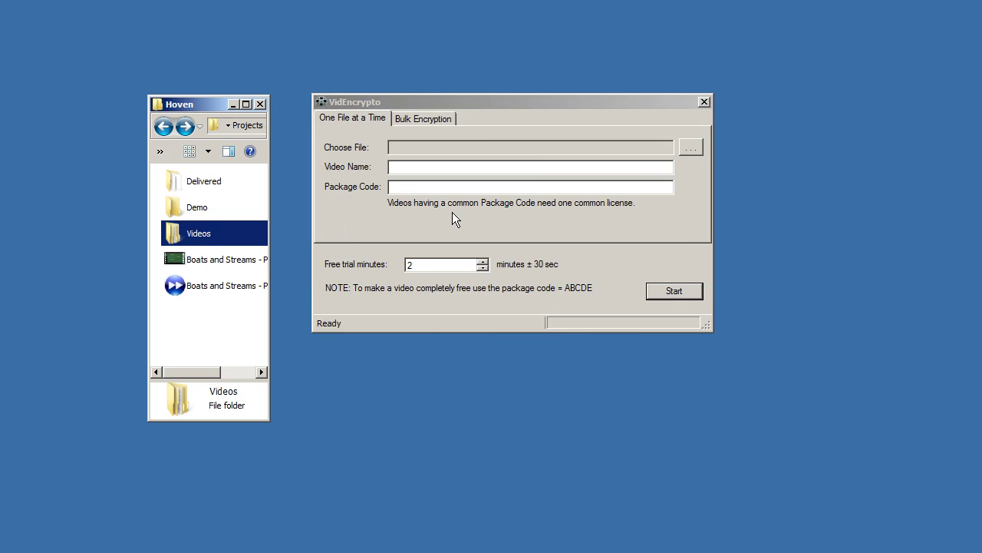
left_click(424, 119)
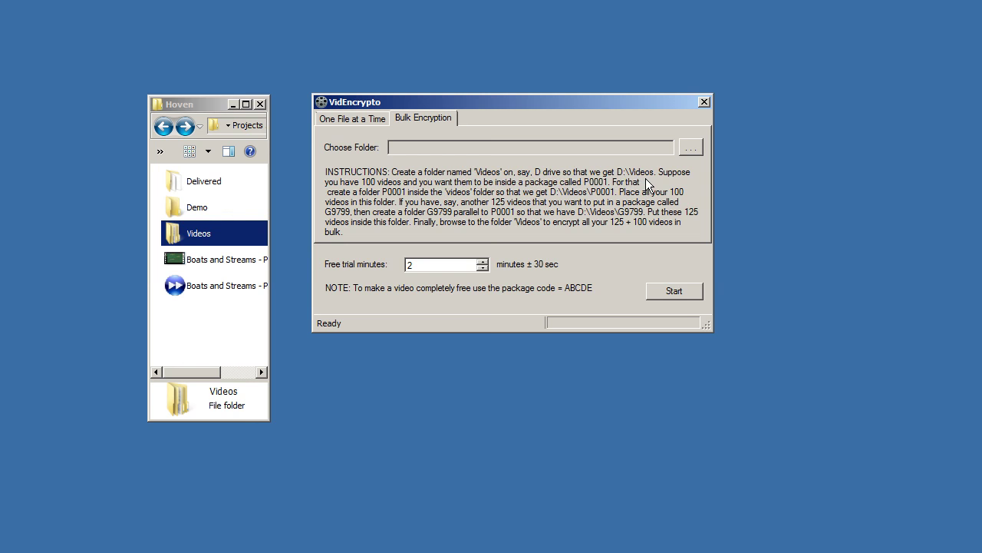
Open the Videos folder, inspect the contents of its P0001 package folder and return to Videos
double_click(218, 233)
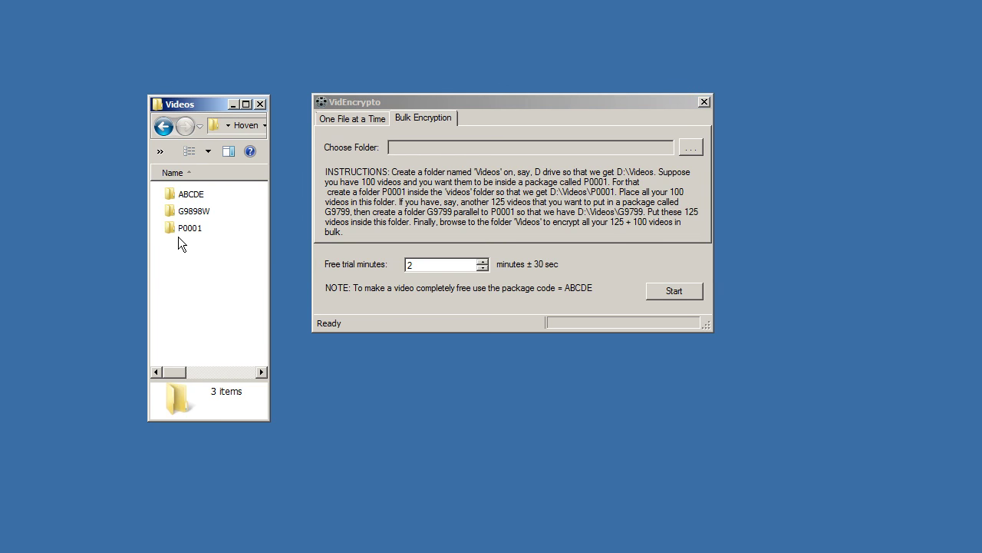
mouse_move(185, 232)
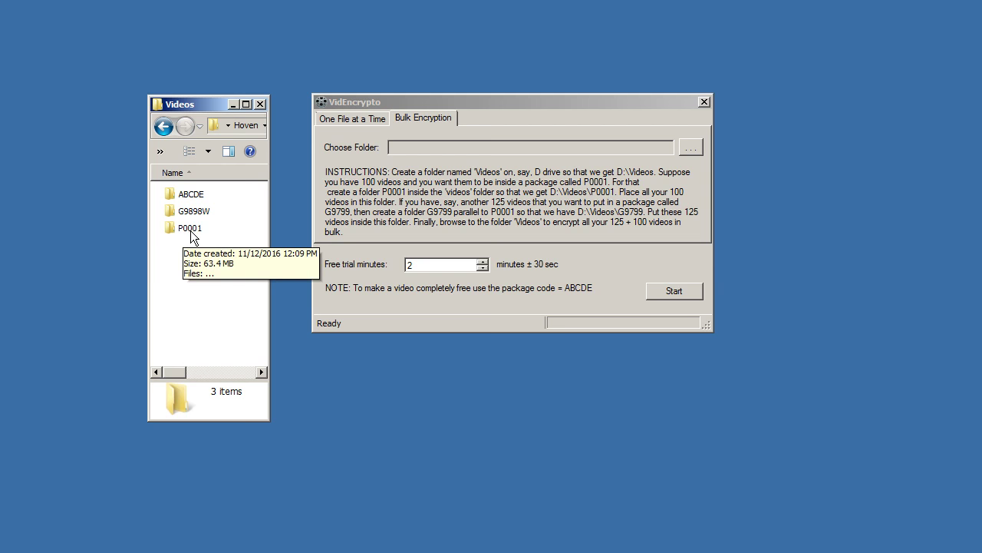
left_click(188, 229)
double_click(189, 230)
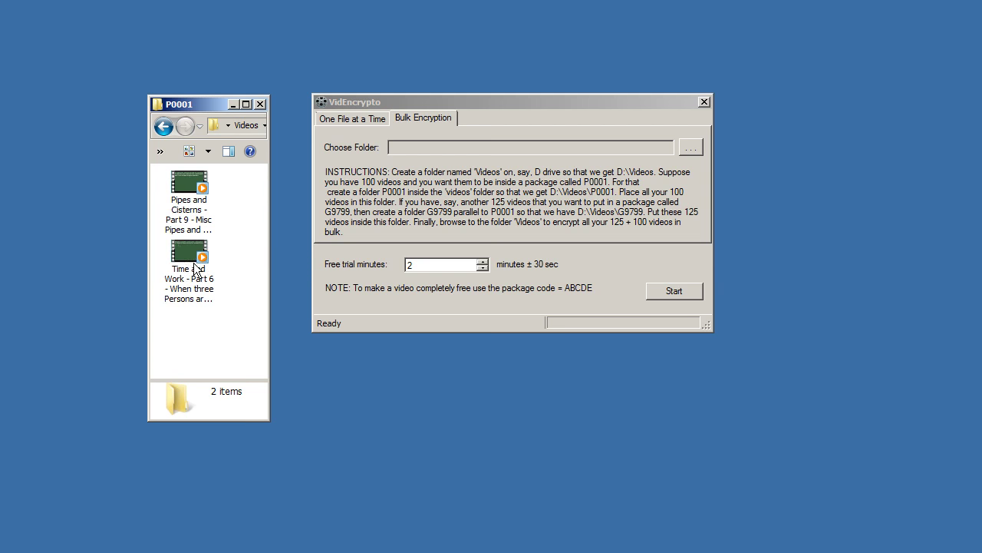
left_click(163, 126)
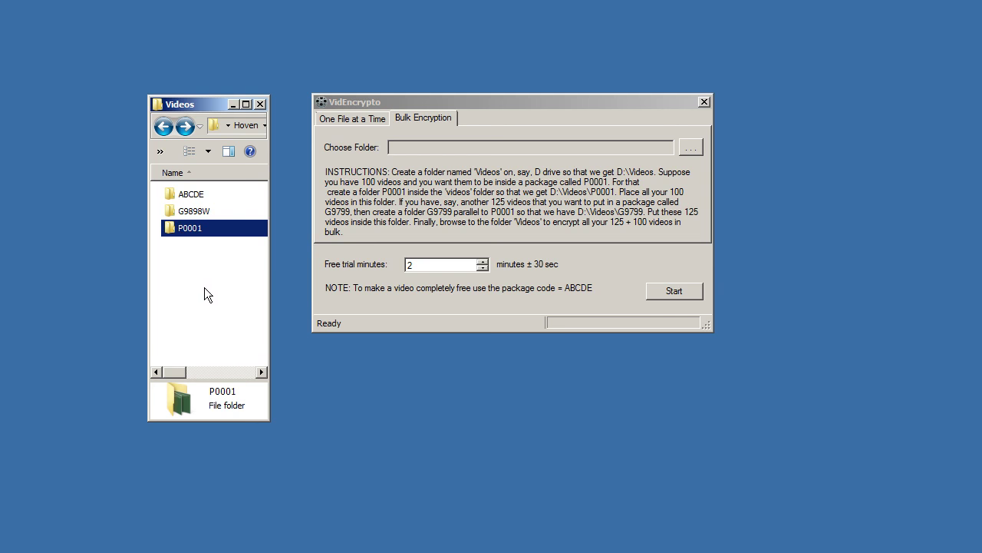
Inspect the contents of the ABCDE package folder and go back up to the Hoven folder
left_click(195, 199)
double_click(197, 199)
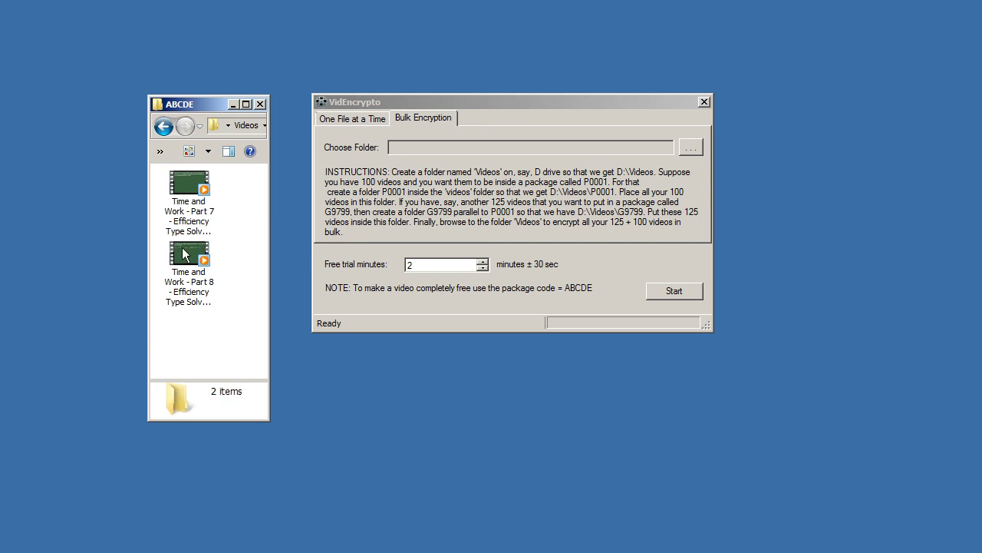
left_click(163, 128)
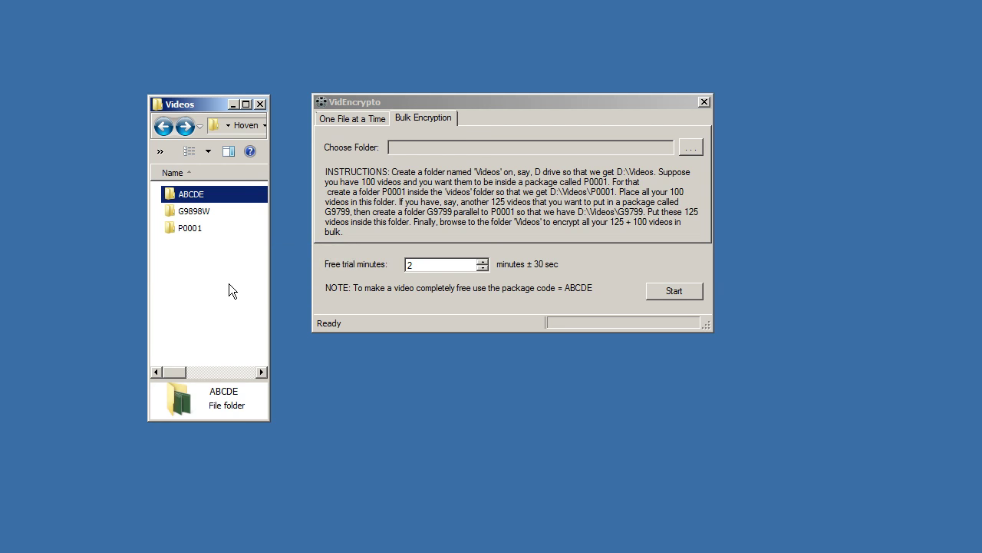
left_click(159, 129)
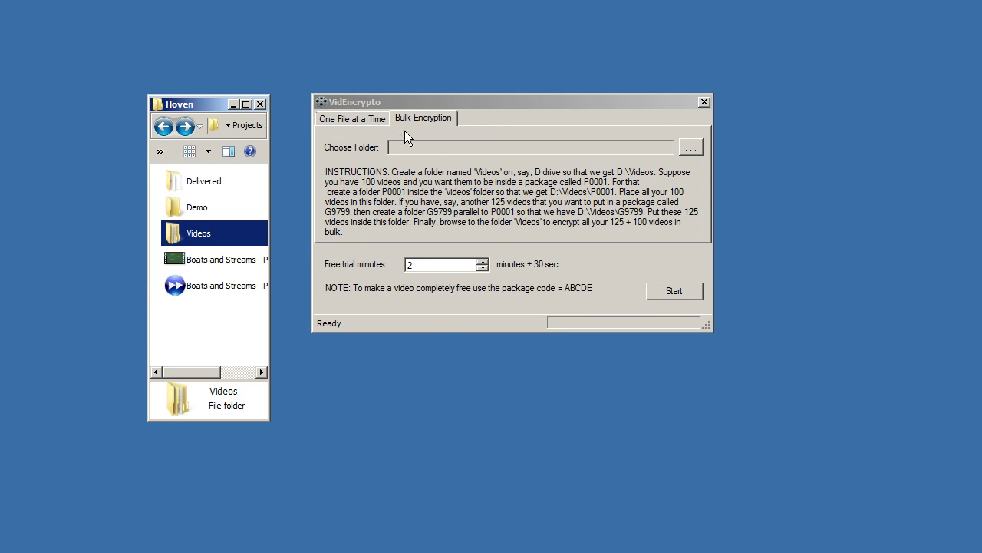
Choose the E:\Hoven\Videos folder as the bulk encryption source and start the encryption
left_click(691, 148)
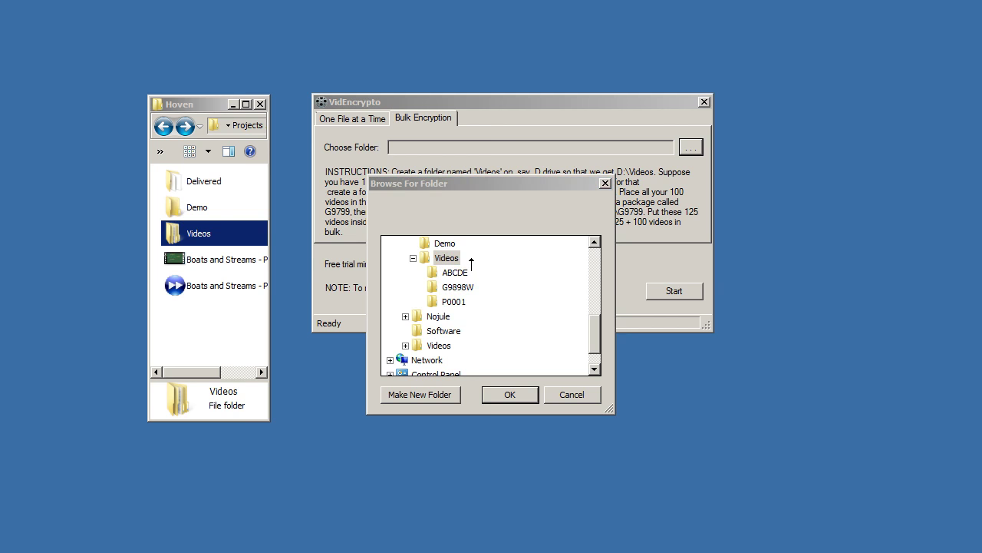
mouse_move(470, 259)
left_mouse_down()
mouse_move(507, 247)
mouse_move(471, 265)
left_mouse_up()
left_click_drag(482, 271, 474, 313)
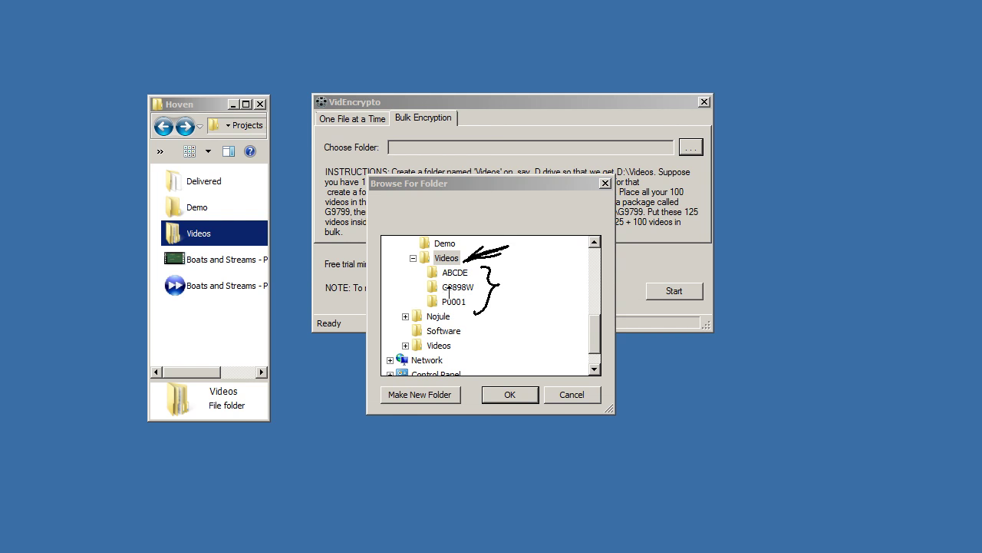
mouse_move(389, 258)
left_mouse_down()
mouse_move(409, 258)
mouse_move(400, 263)
left_mouse_up()
mouse_move(240, 233)
left_mouse_down()
mouse_move(246, 209)
mouse_move(241, 241)
left_mouse_up()
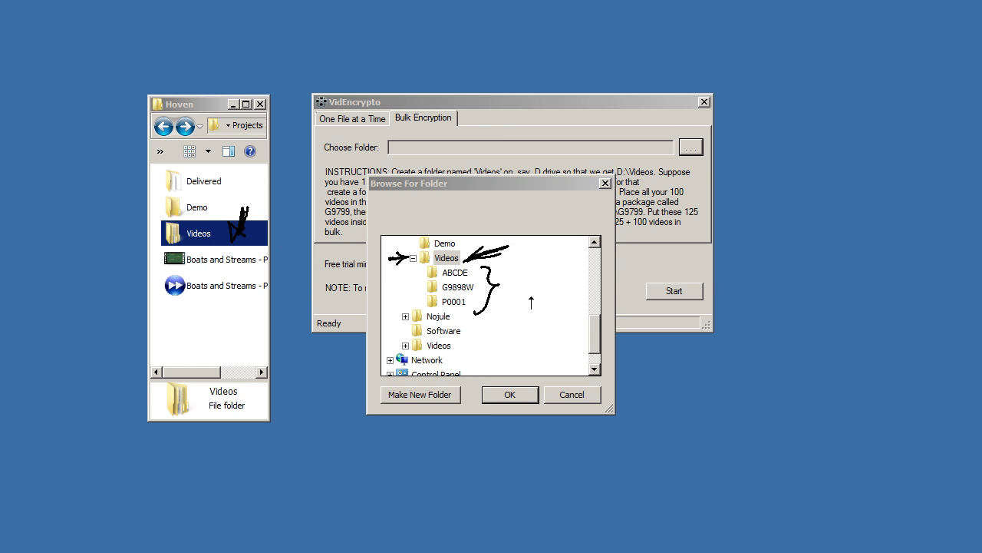
key("Escape")
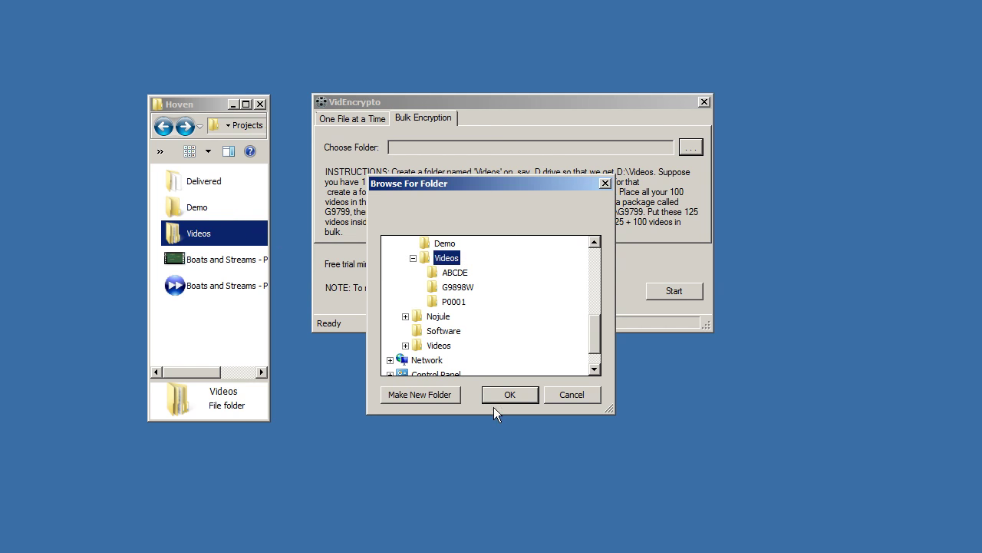
left_click(505, 396)
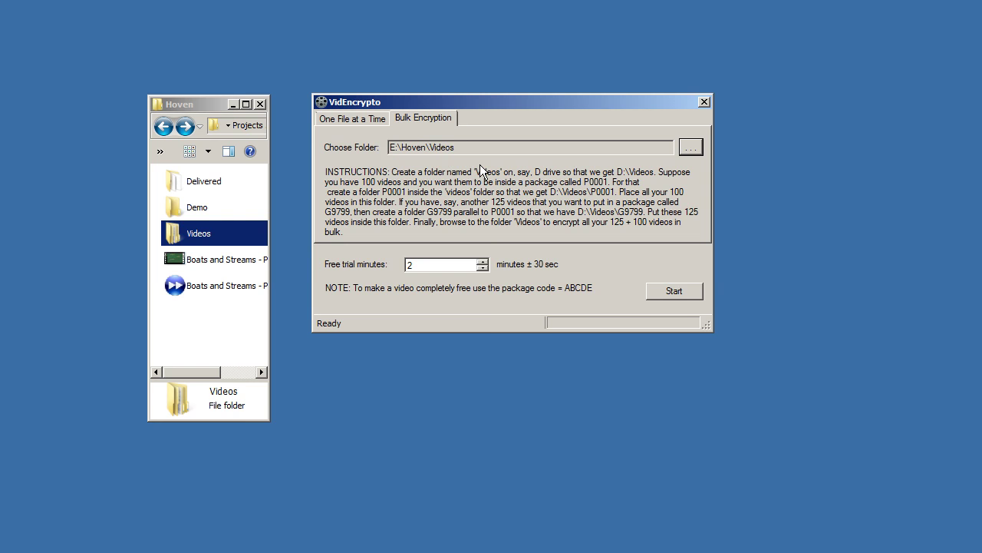
left_click(686, 293)
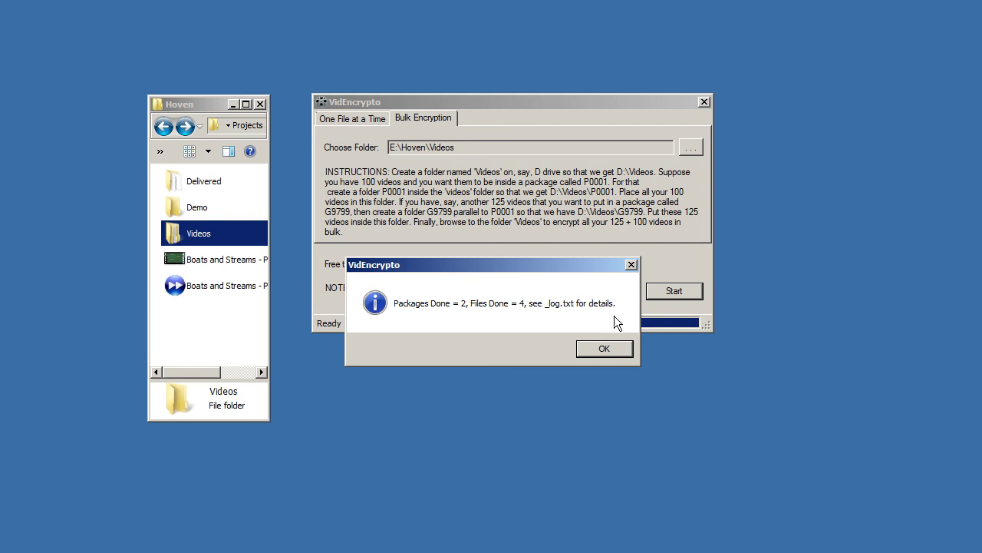
Open the Videos folder in the Hoven window, read its _log.txt file and close the log
double_click(226, 233)
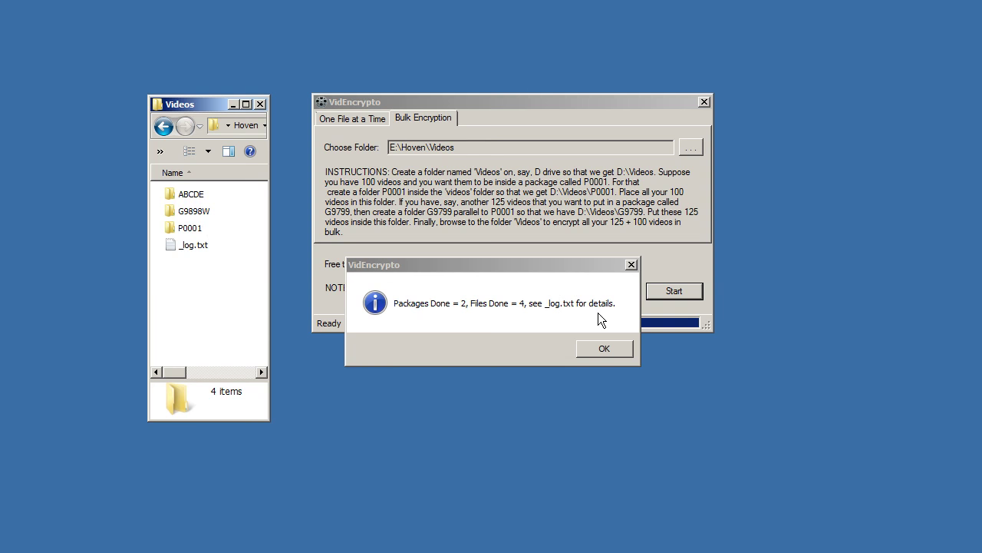
double_click(181, 249)
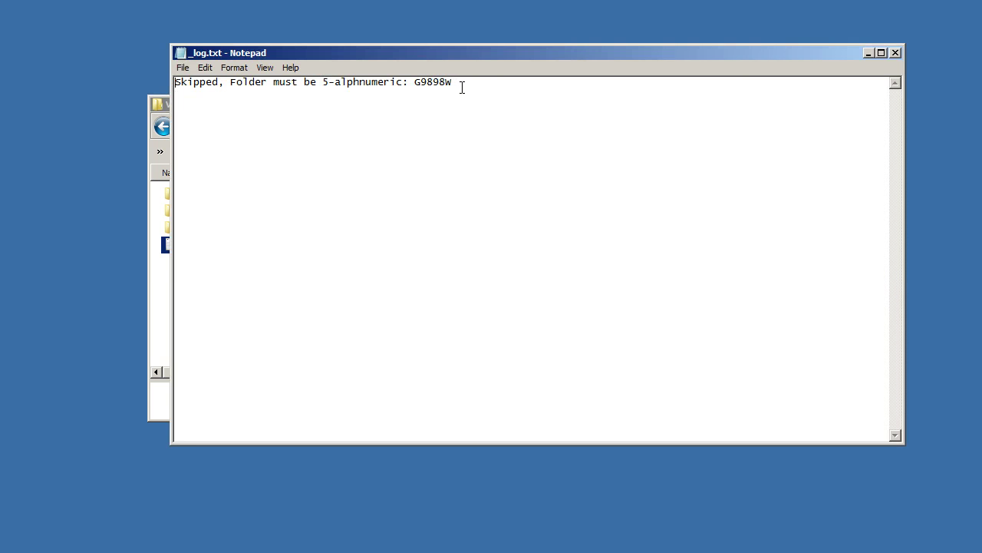
left_click(896, 53)
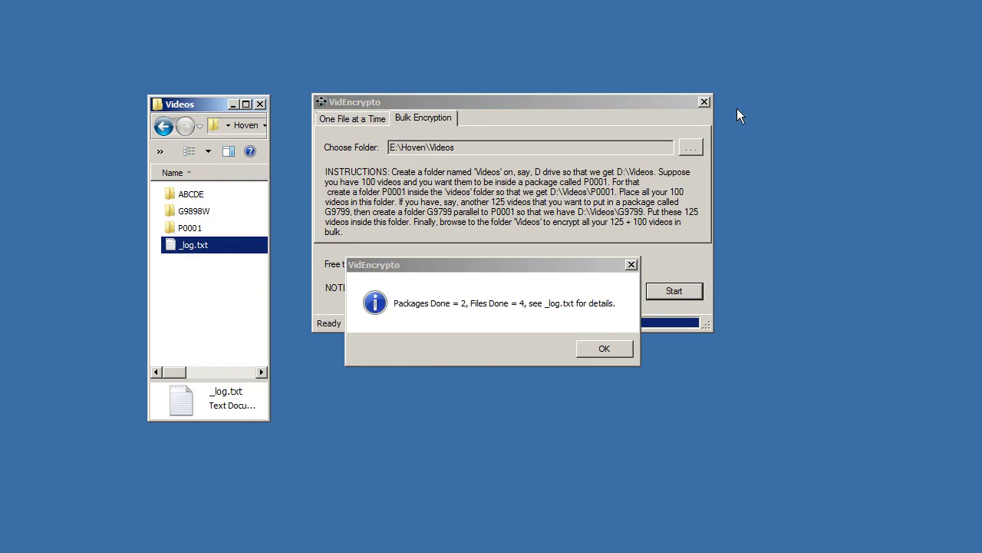
Inspect the encrypted output in P0001's EncryptedFiles\P0001 subfolder and go back to the Videos folder
double_click(188, 230)
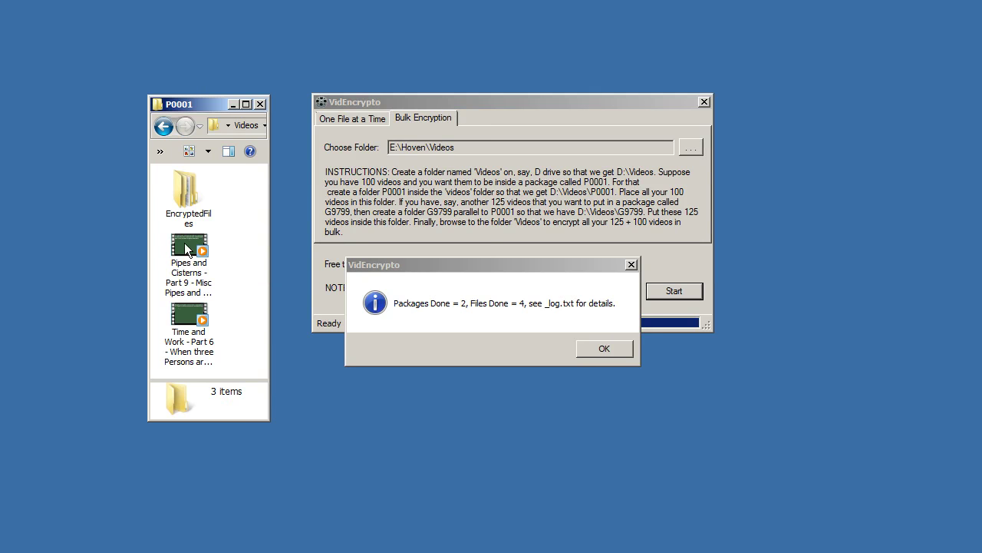
double_click(176, 199)
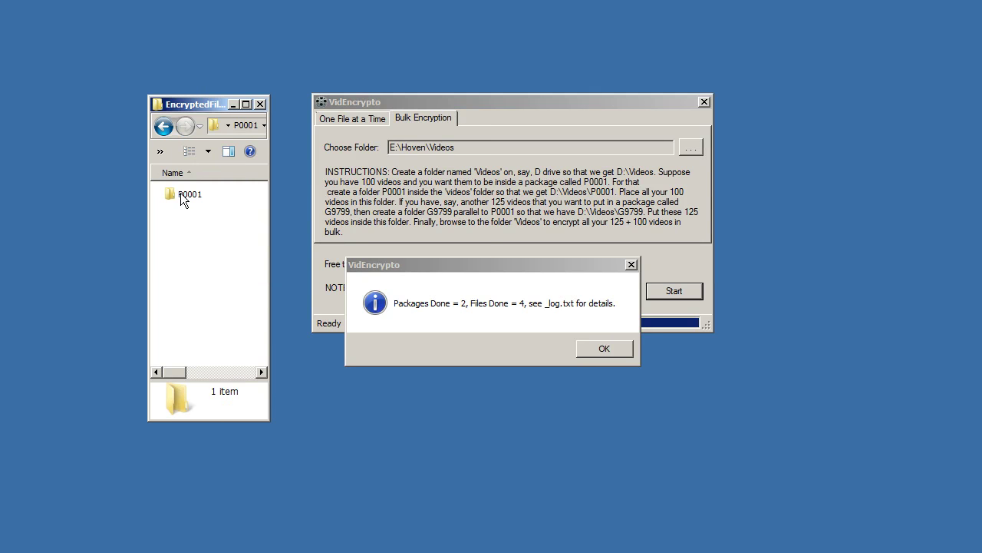
double_click(190, 194)
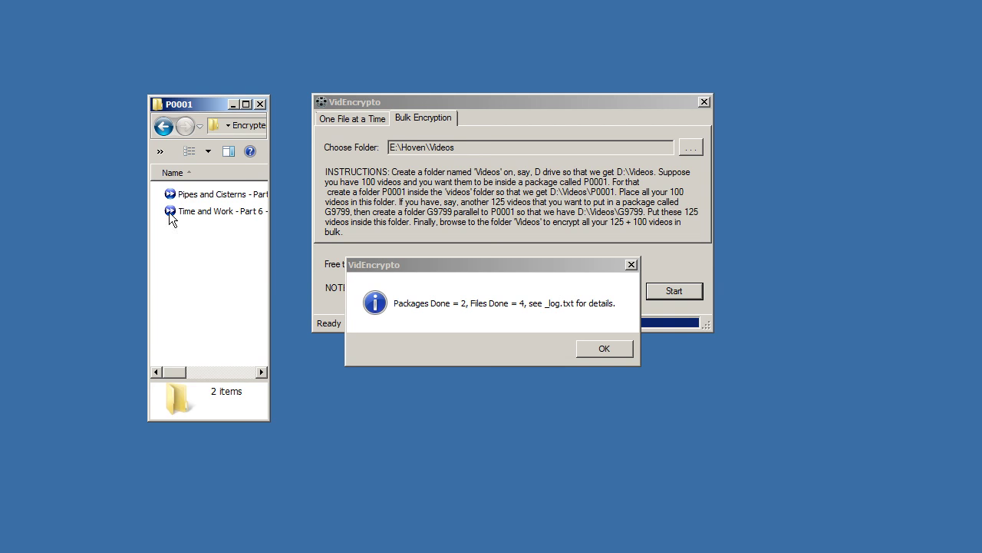
left_click(159, 129)
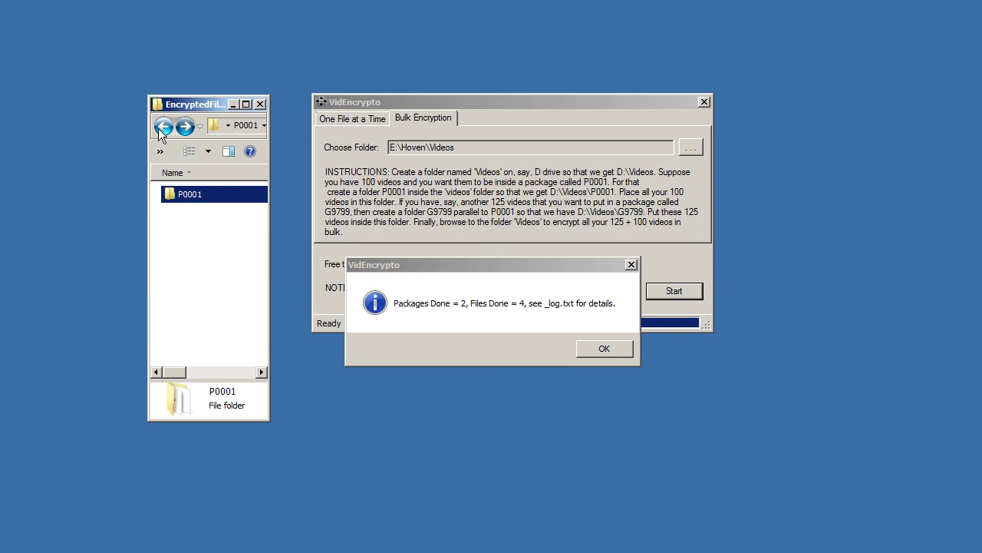
left_click(161, 132)
left_click(163, 128)
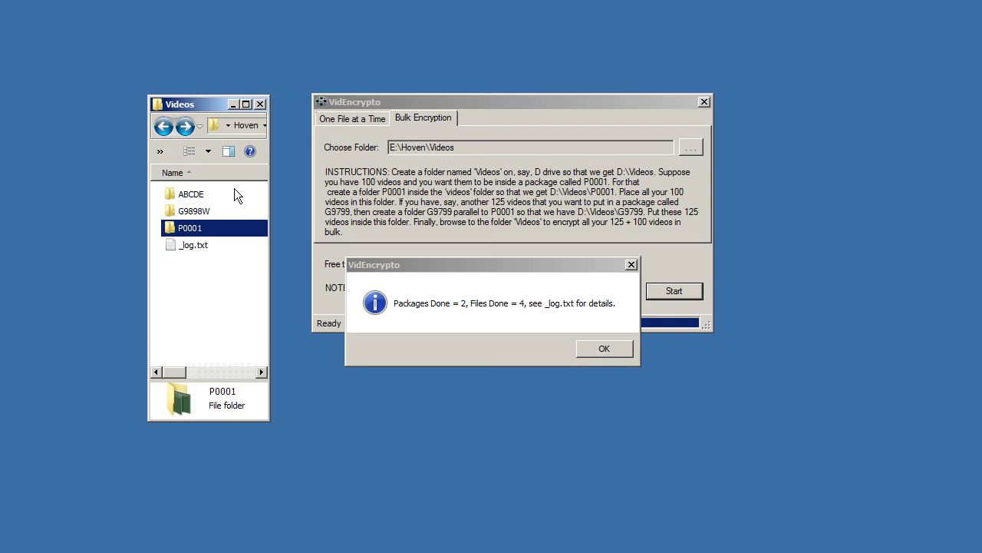
Check the EncryptedFiles subfolder of the G9898W package and go back to the Videos folder
double_click(205, 214)
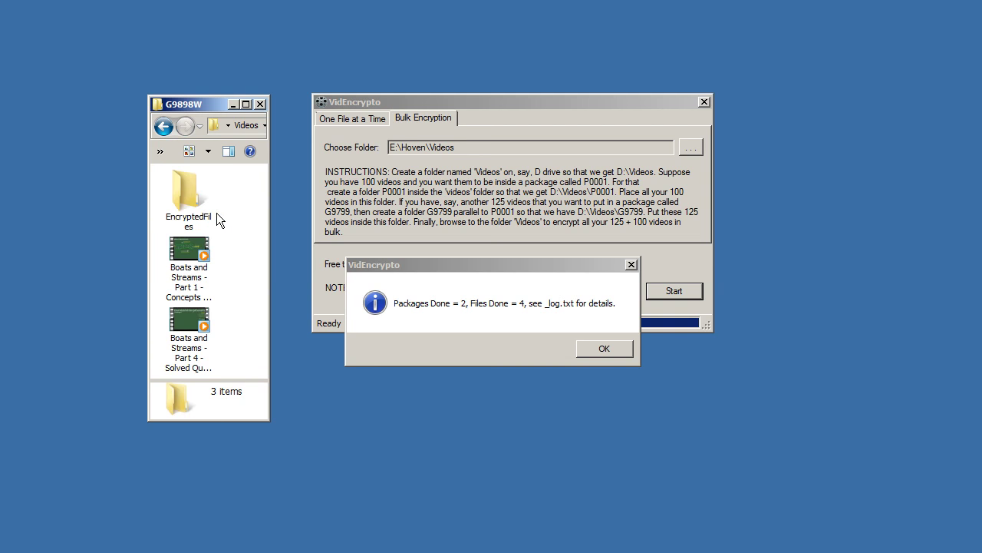
double_click(216, 212)
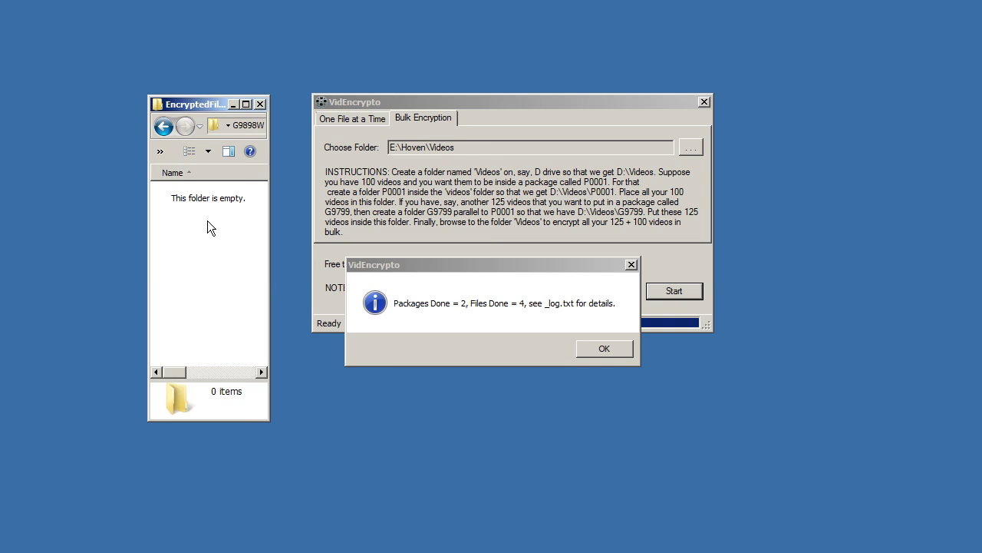
left_click(163, 127)
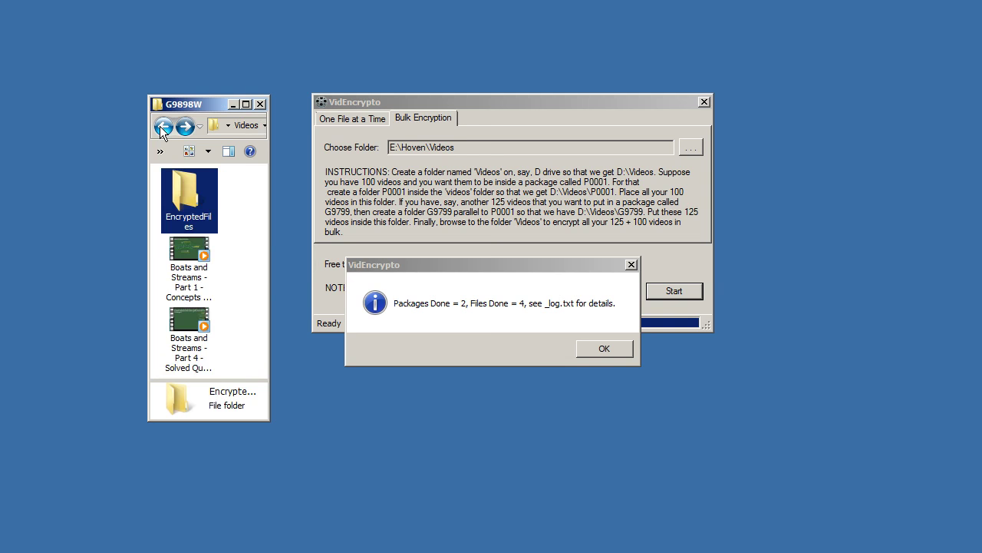
left_click(163, 128)
Inspect the encrypted output in ABCDE's EncryptedFiles\ABCDE subfolder and go back to the Videos folder
left_click(200, 194)
double_click(200, 194)
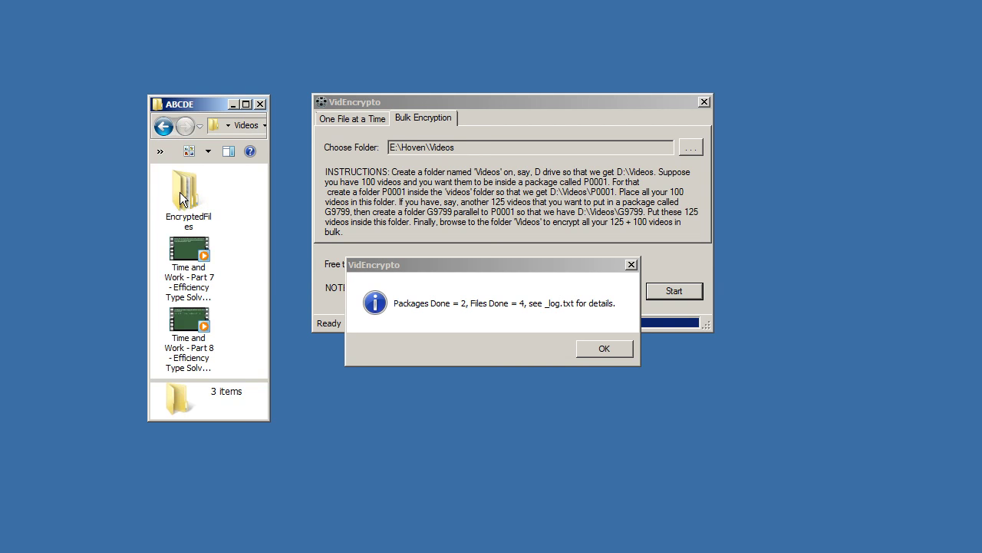
left_click(195, 196)
double_click(194, 195)
left_click(193, 198)
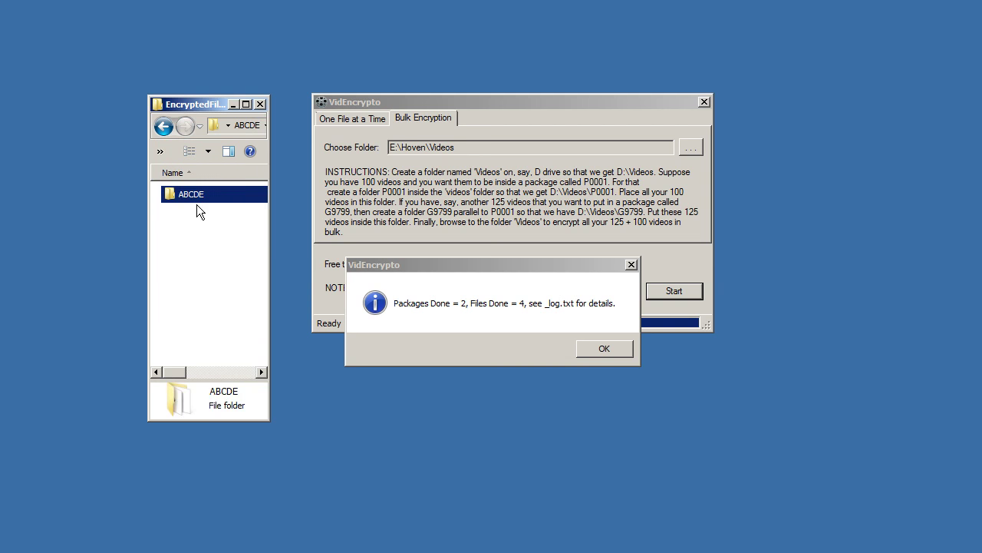
double_click(199, 194)
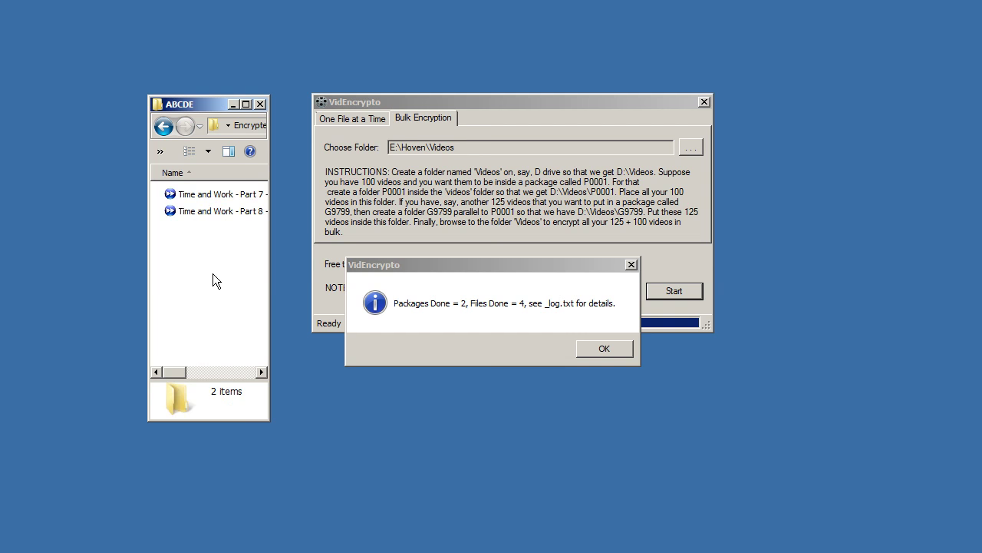
left_click(163, 131)
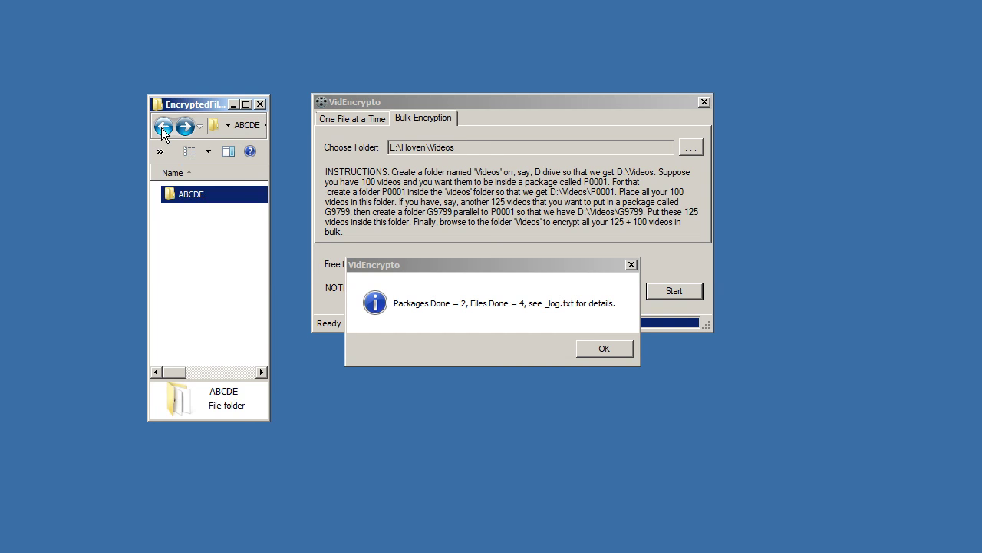
left_click(162, 132)
left_click(162, 129)
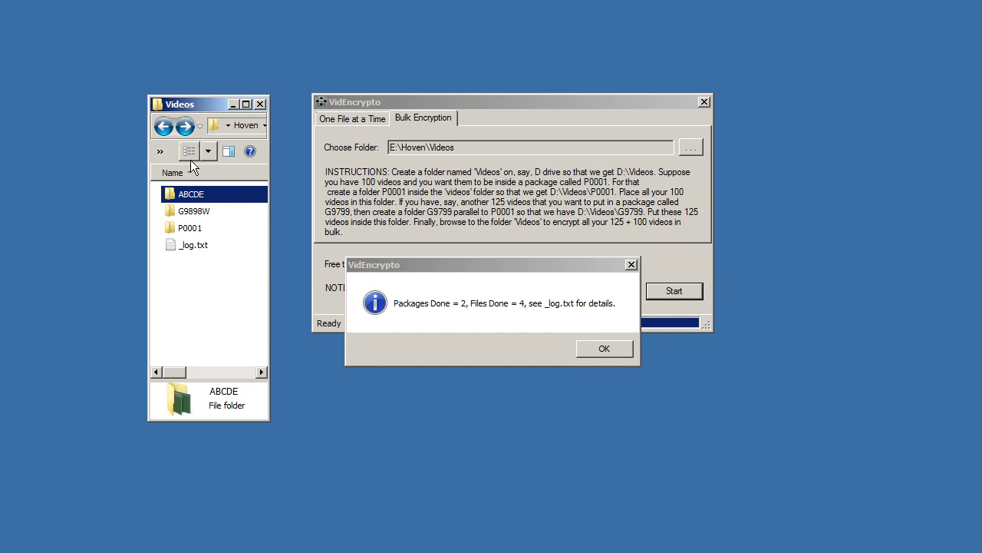
Dismiss the bulk encryption completion message and close VidEncrypto
mouse_move(195, 233)
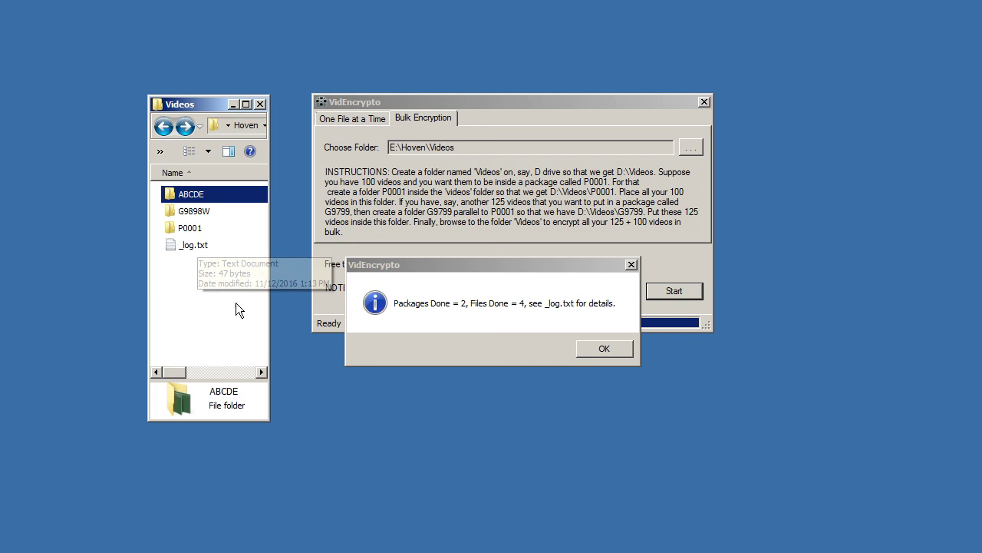
left_click(604, 349)
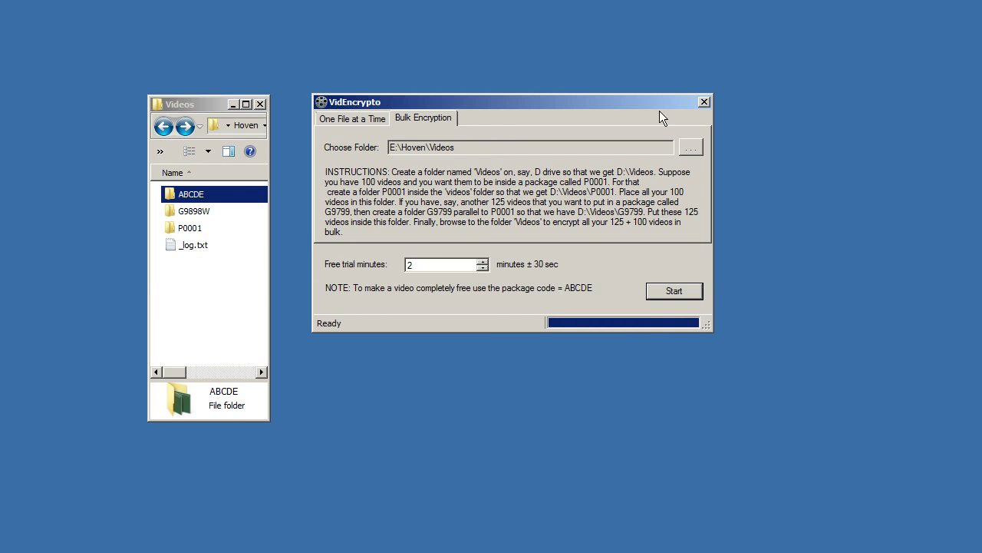
left_click(703, 102)
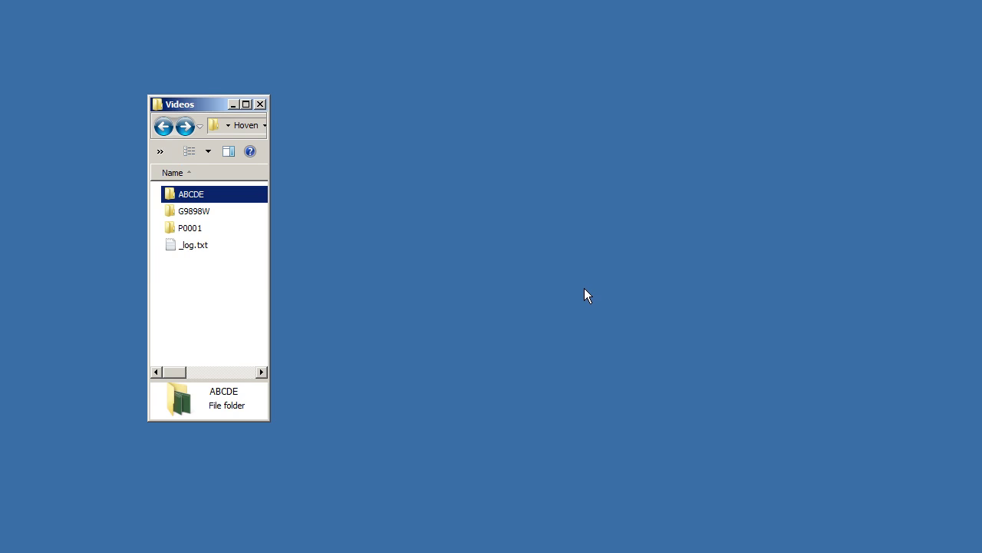
Open the P0001 package's encrypted videos in its EncryptedFiles\P0001 subfolder
left_click(192, 230)
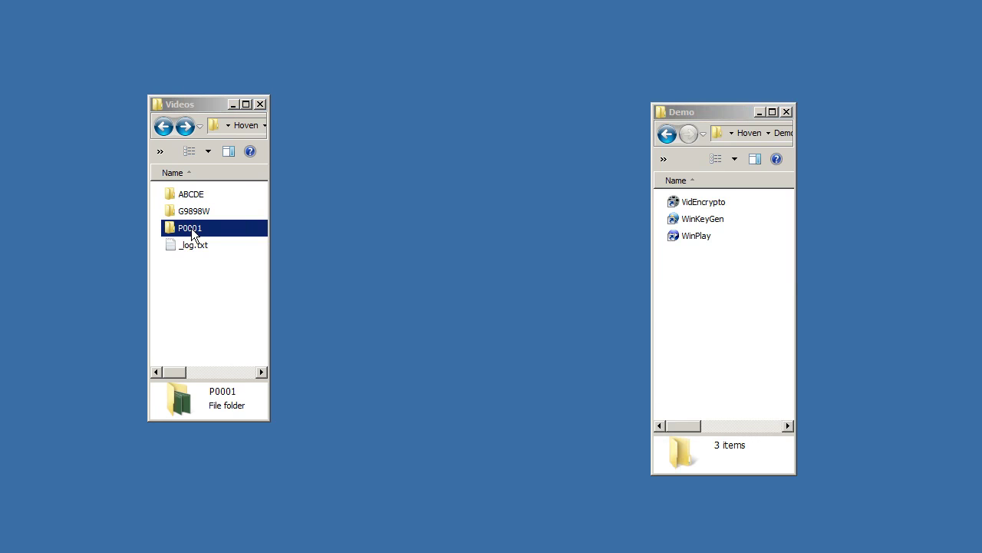
double_click(192, 230)
double_click(192, 206)
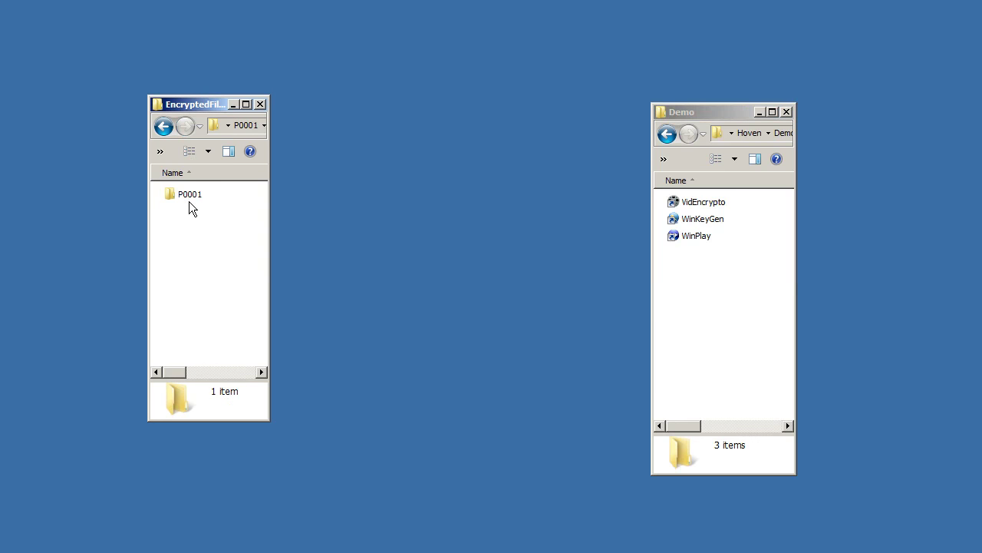
left_click(192, 196)
double_click(173, 197)
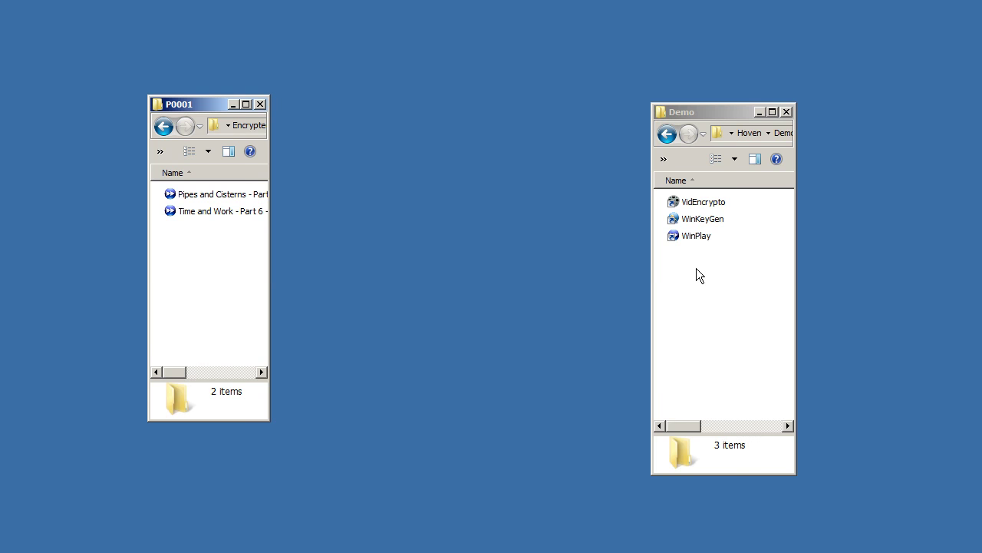
Launch WinPlay from the Demo folder, examine its title, header links and close control, and close the player
double_click(696, 236)
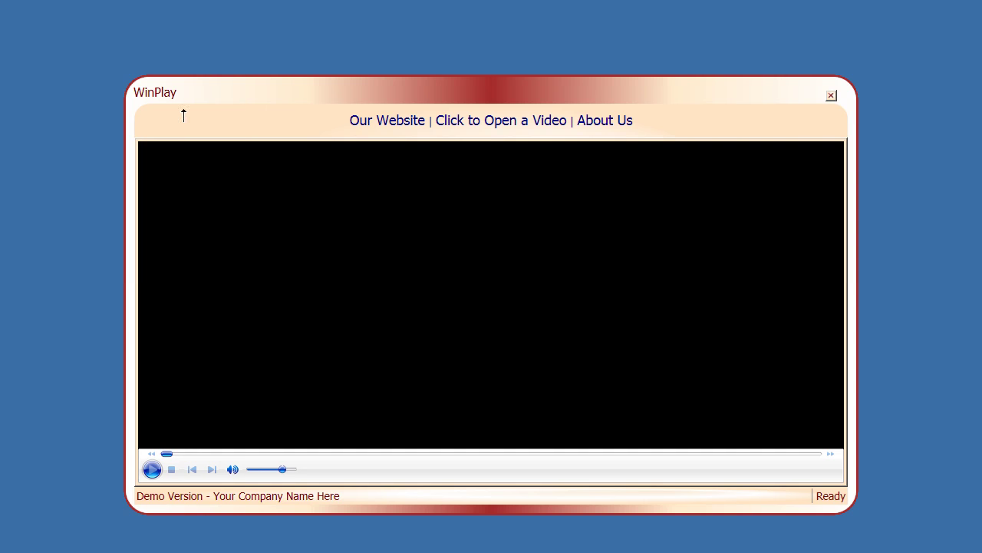
mouse_move(213, 58)
left_mouse_down()
mouse_move(195, 91)
mouse_move(212, 81)
left_mouse_up()
mouse_move(206, 46)
left_mouse_down()
mouse_move(211, 16)
mouse_move(274, 43)
mouse_move(342, 39)
mouse_move(370, 64)
left_mouse_up()
mouse_move(384, 32)
left_mouse_down()
mouse_move(390, 20)
mouse_move(426, 35)
mouse_move(536, 28)
mouse_move(560, 42)
mouse_move(613, 37)
left_mouse_up()
left_click(616, 33)
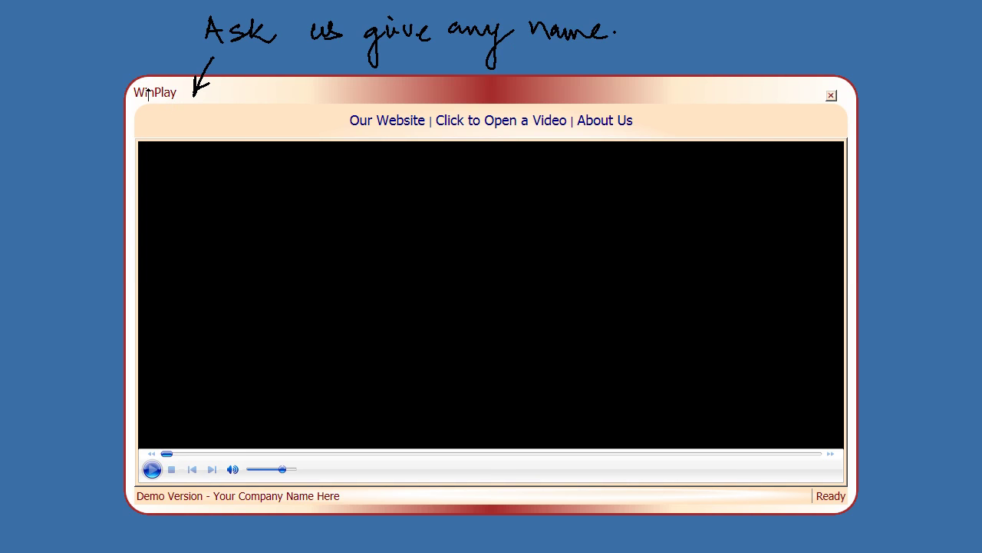
mouse_move(132, 71)
left_mouse_down()
mouse_move(141, 87)
mouse_move(170, 46)
left_mouse_up()
mouse_move(844, 86)
left_mouse_down()
mouse_move(824, 87)
mouse_move(849, 102)
mouse_move(847, 86)
left_mouse_up()
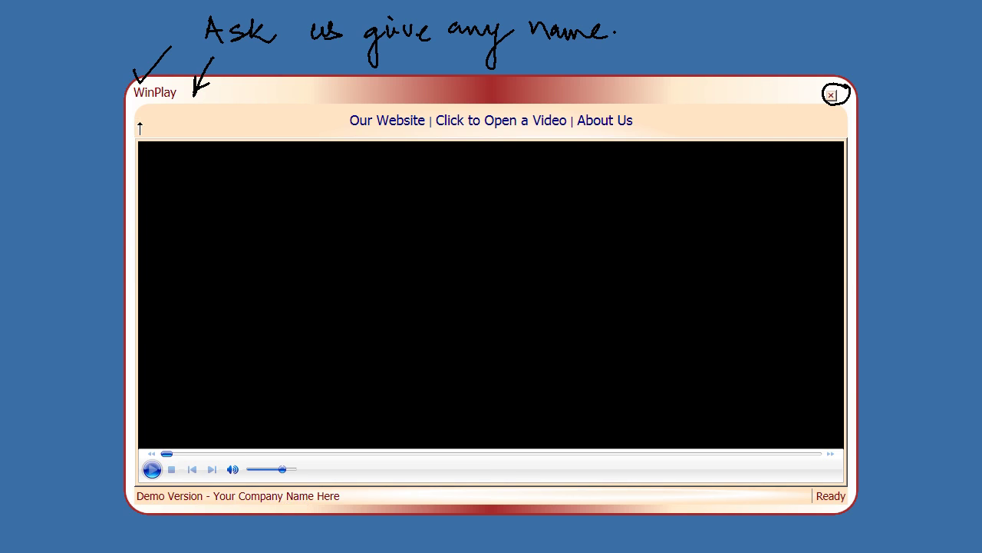
left_click_drag(192, 97, 227, 66)
left_click_drag(393, 98, 438, 78)
mouse_move(606, 97)
left_mouse_down()
mouse_move(610, 108)
mouse_move(649, 78)
left_mouse_up()
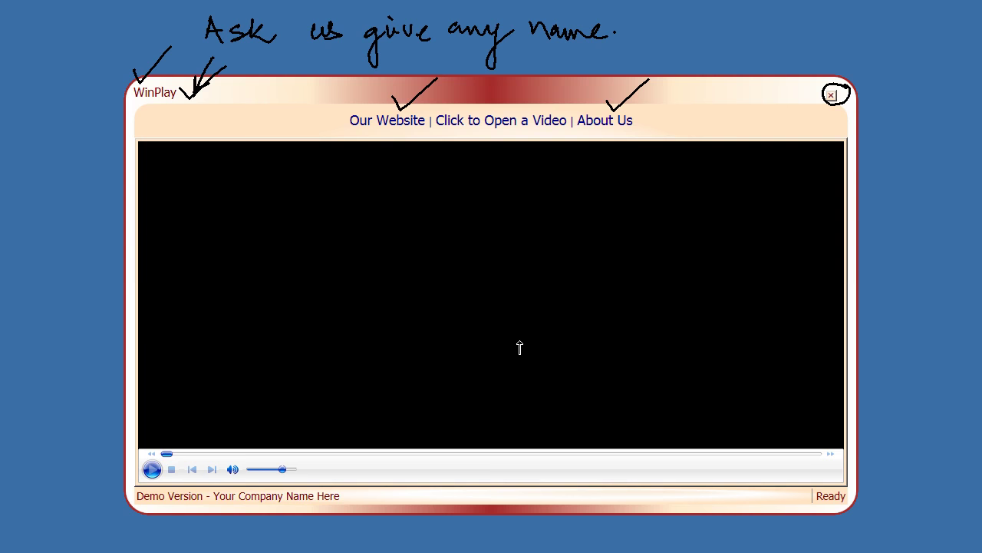
key("Escape")
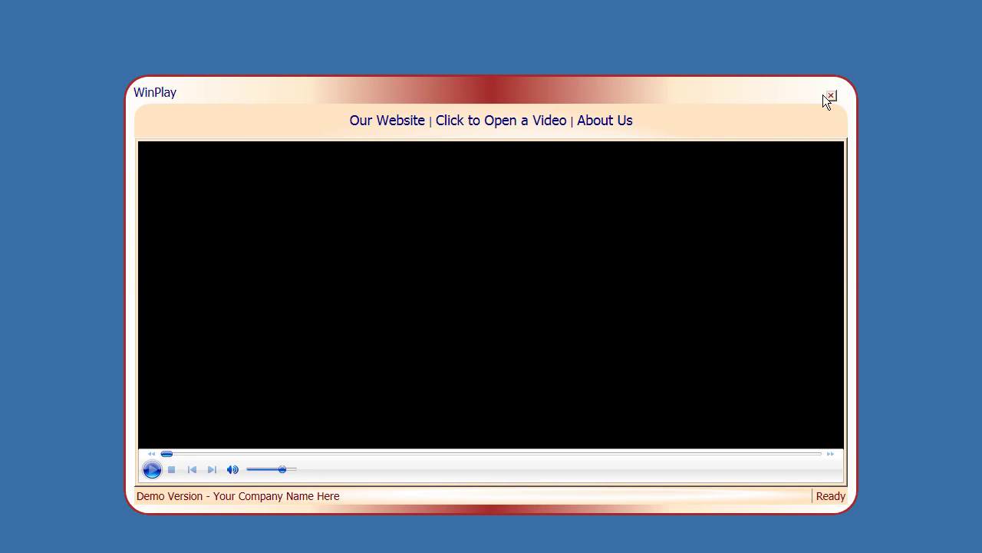
left_click(830, 97)
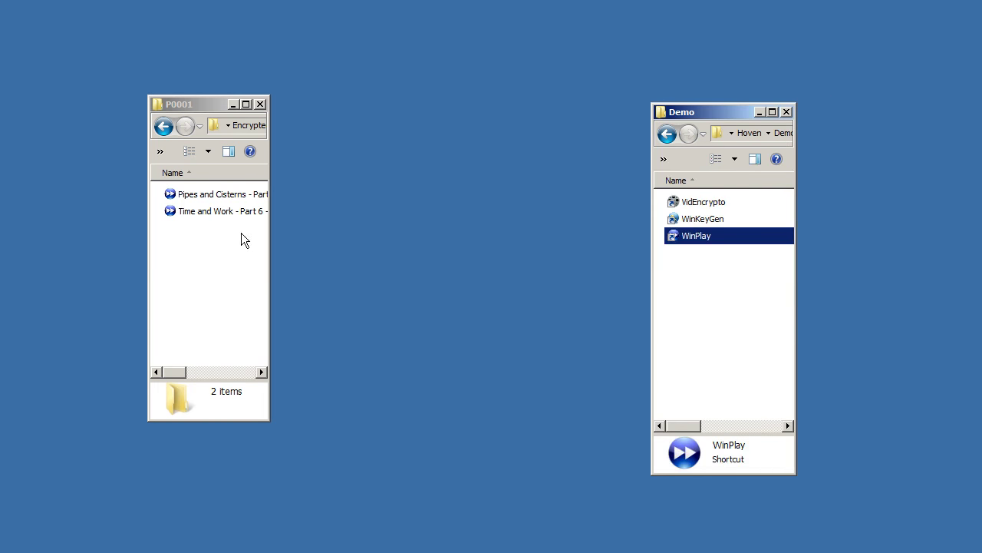
Play the encrypted Pipes and Cisterns video from the P0001 folder in WinPlay and pause it near the start
left_click(232, 196)
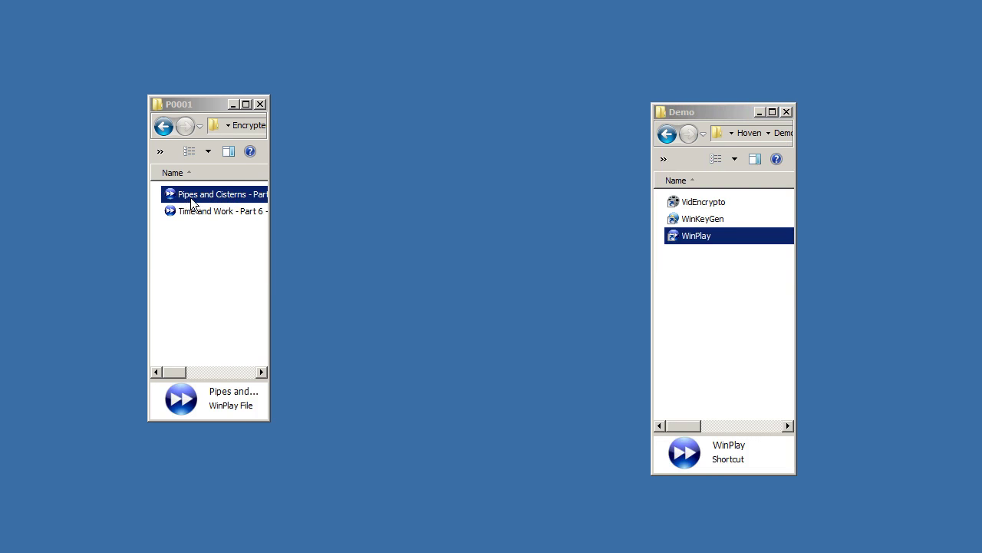
double_click(194, 194)
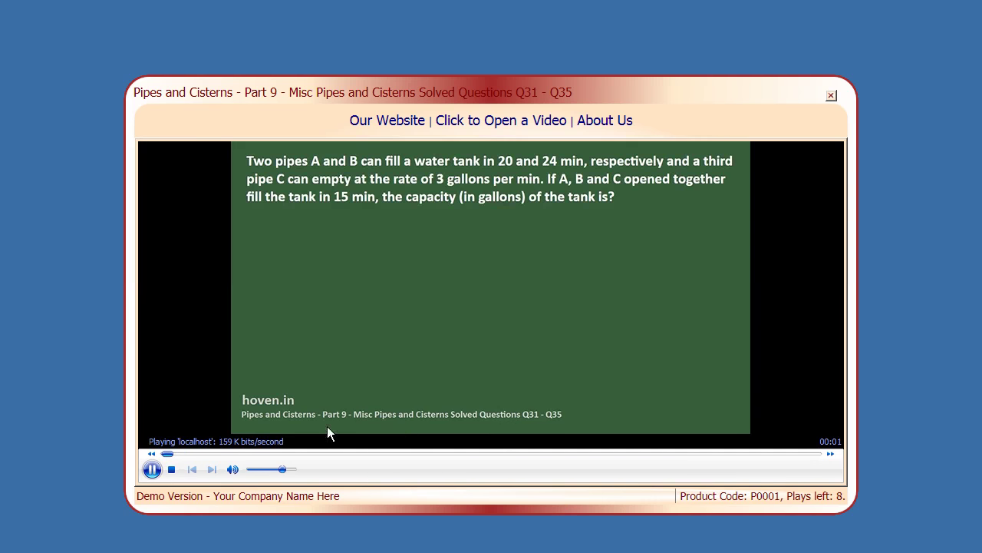
left_click(151, 469)
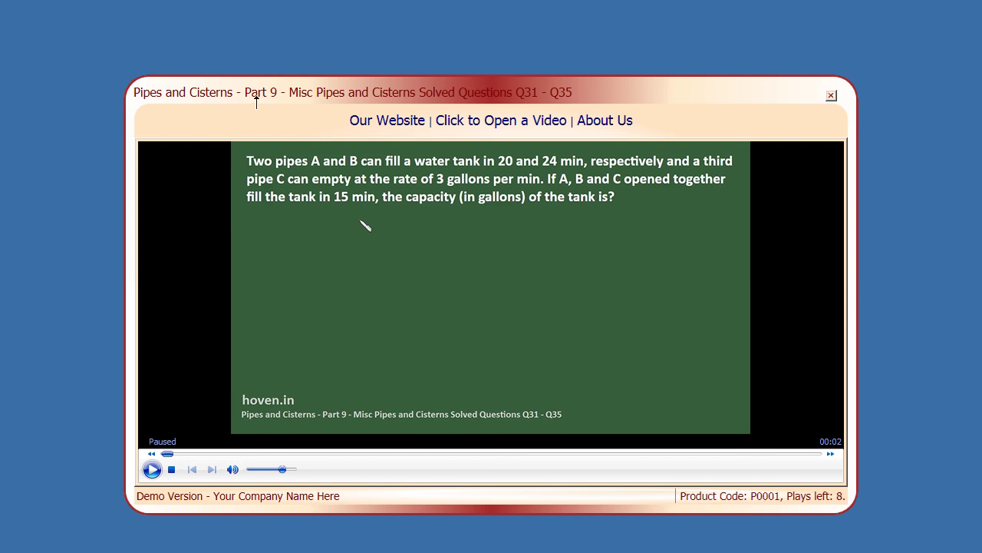
Mark the video title, the hoven.in watermark and the product code and remaining plays area, and close WinPlay
left_click_drag(593, 90, 640, 61)
mouse_move(288, 377)
left_mouse_down()
mouse_move(269, 439)
mouse_move(307, 376)
mouse_move(254, 383)
left_mouse_up()
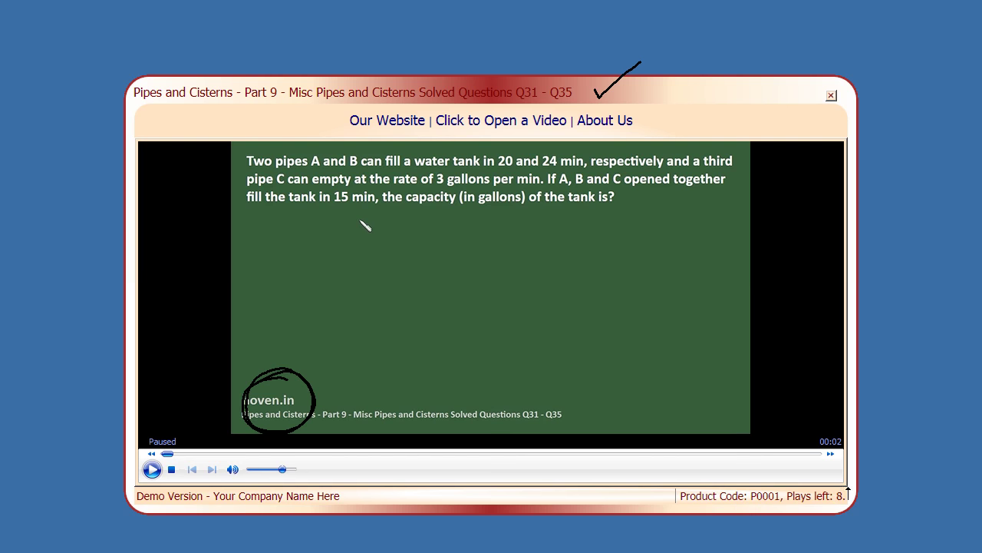
mouse_move(851, 482)
left_mouse_down()
mouse_move(799, 468)
mouse_move(704, 490)
mouse_move(727, 528)
mouse_move(844, 500)
mouse_move(820, 467)
left_mouse_up()
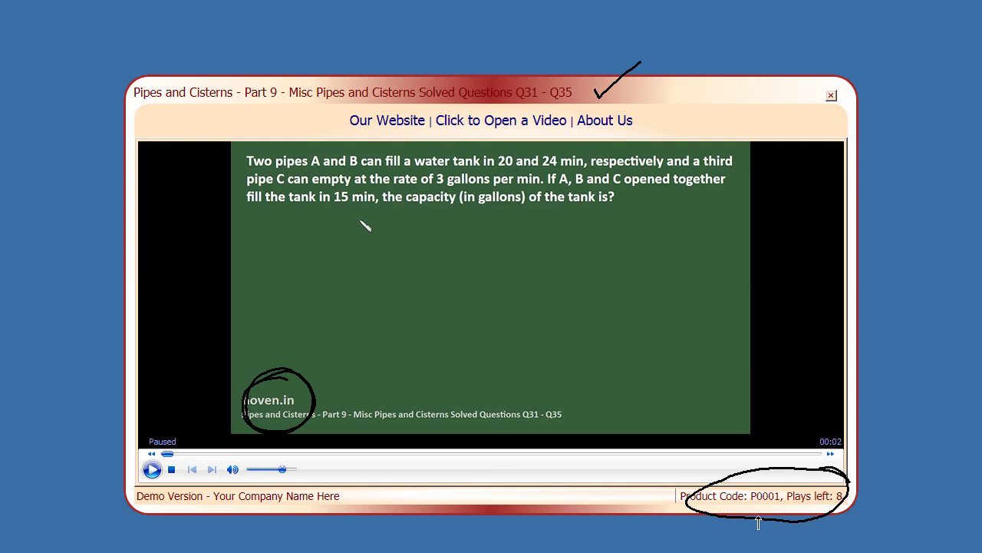
left_click_drag(786, 482, 820, 462)
key("alt+F4")
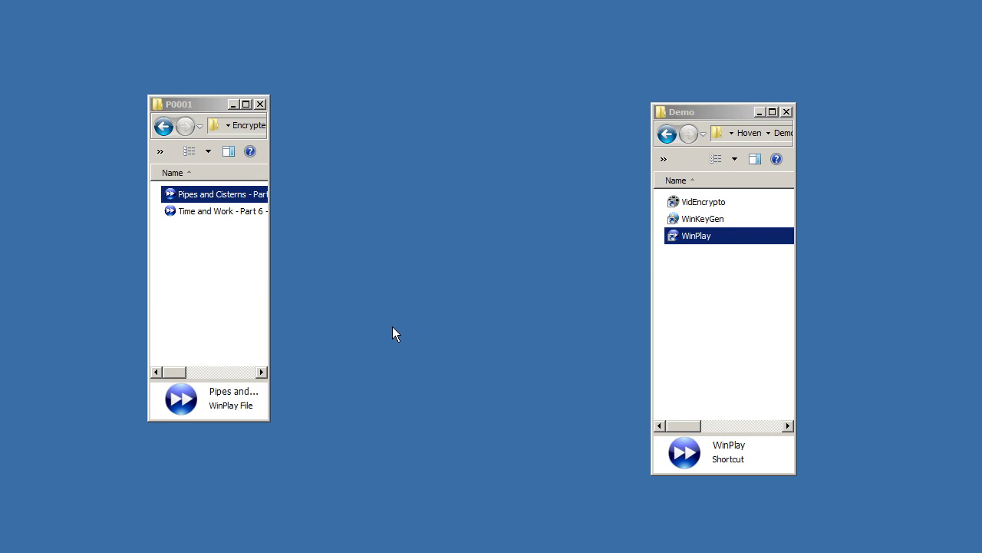
Reopen the Pipes and Cisterns video, continue as a trial, skip slightly ahead, and exit at the license request
double_click(169, 195)
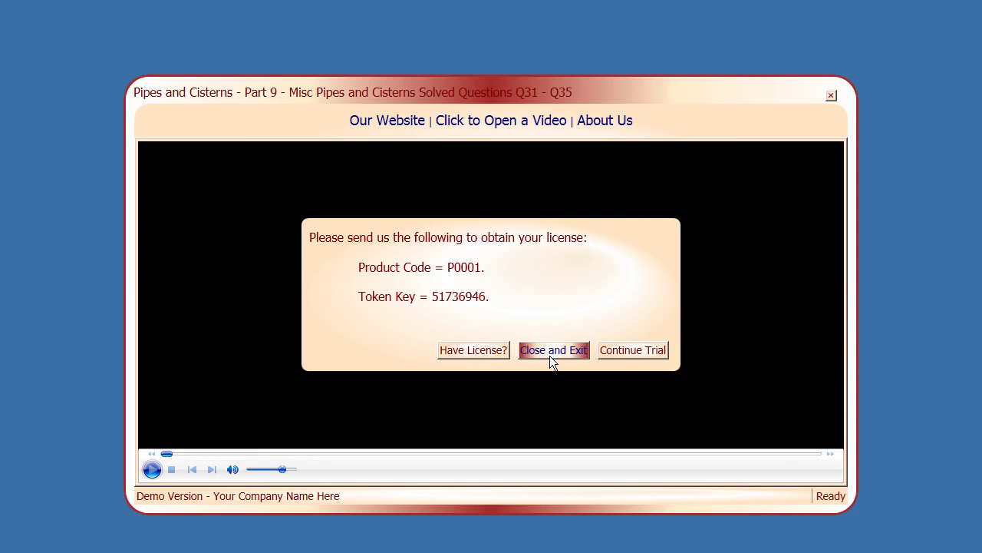
left_click(634, 351)
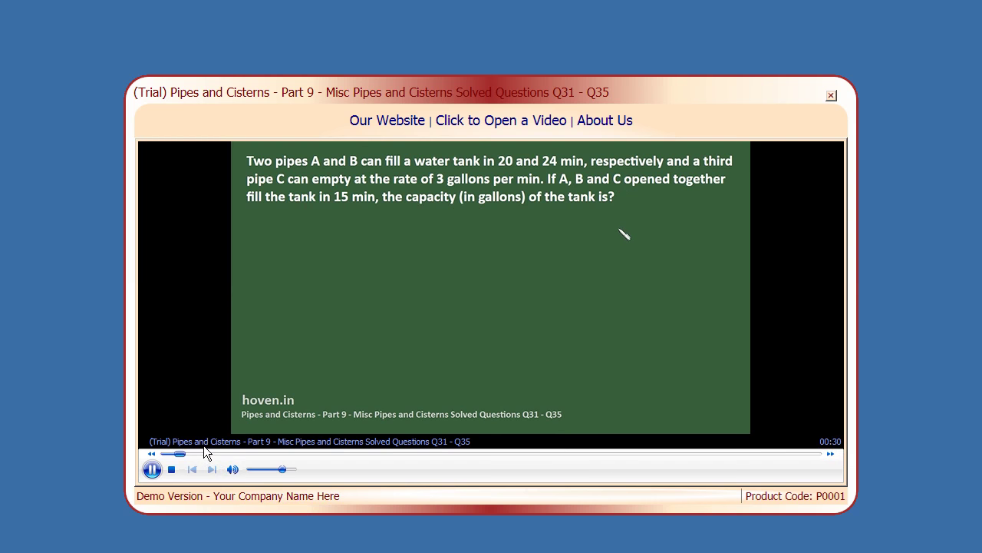
left_click(204, 453)
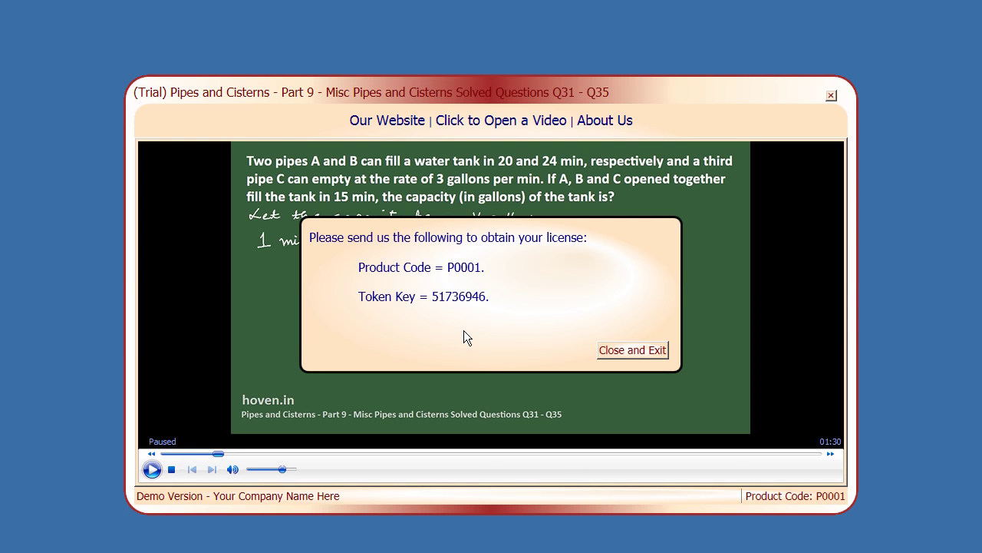
left_click(627, 351)
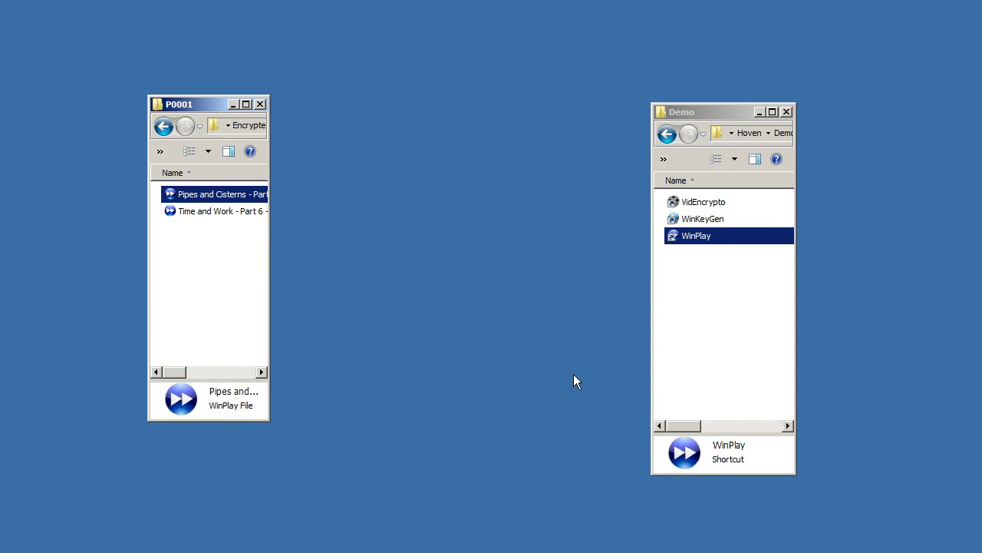
Run the Pipes and Cisterns trial again, try to jump past the middle of the video, and exit the player
double_click(201, 196)
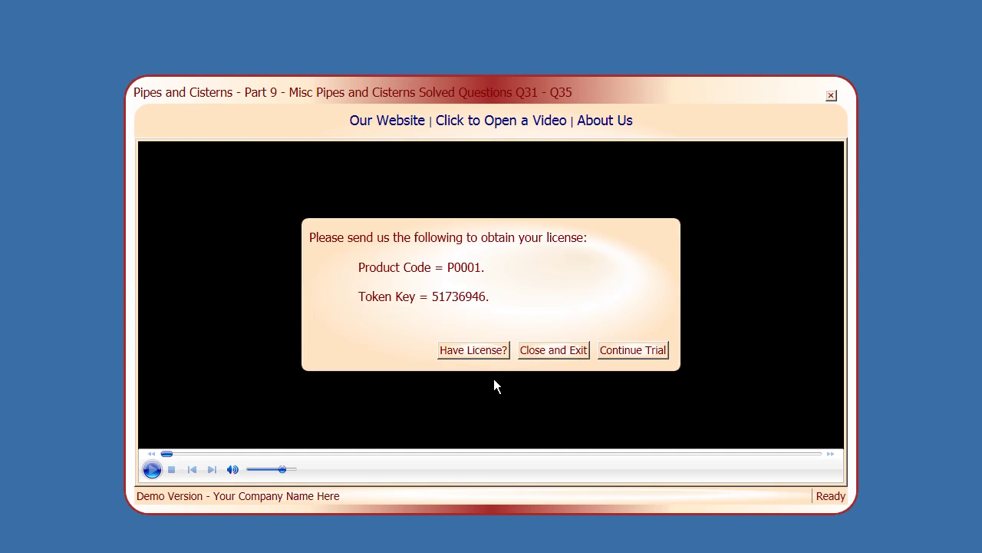
left_click(632, 350)
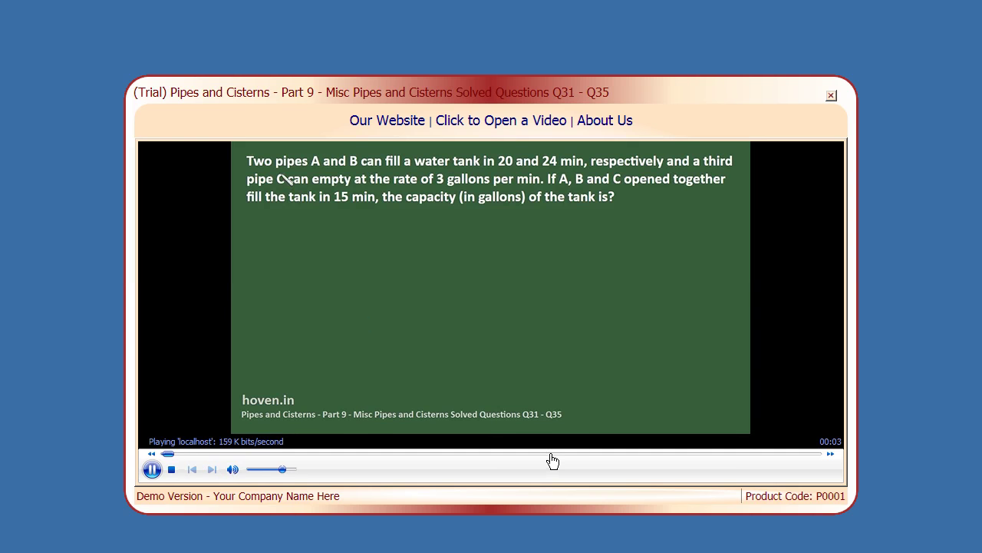
left_click(552, 454)
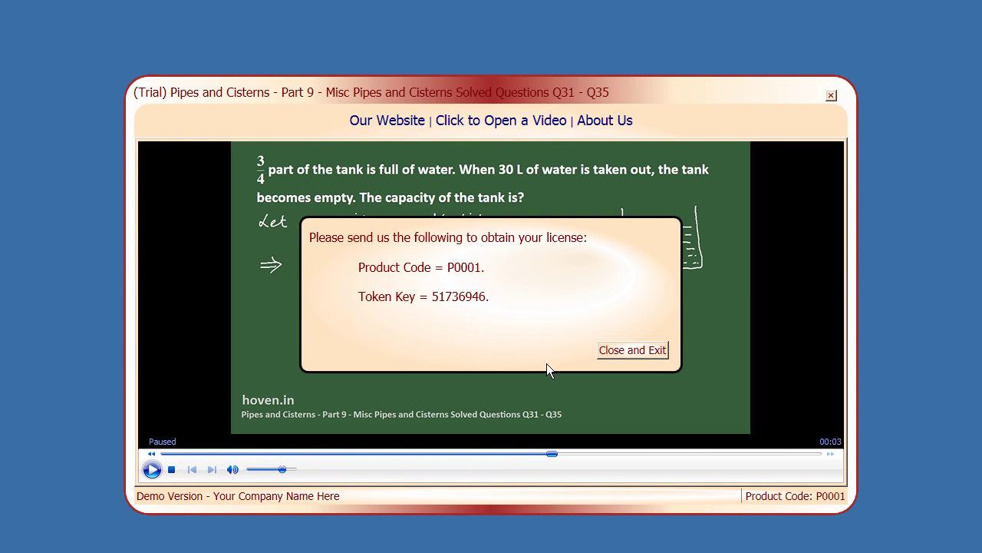
left_click(640, 353)
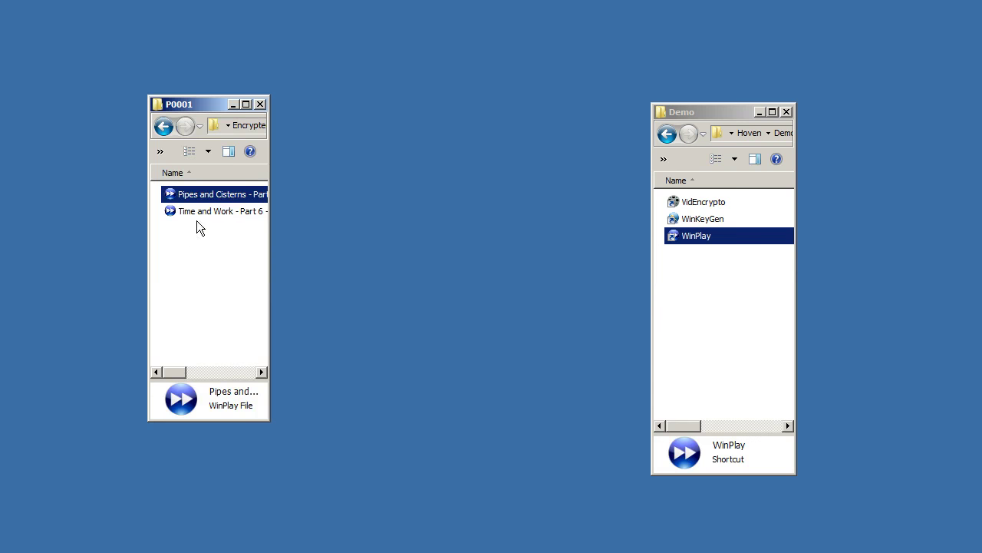
Restart the Pipes and Cisterns trial, move to an early point, let it play until the license request, and exit
double_click(177, 194)
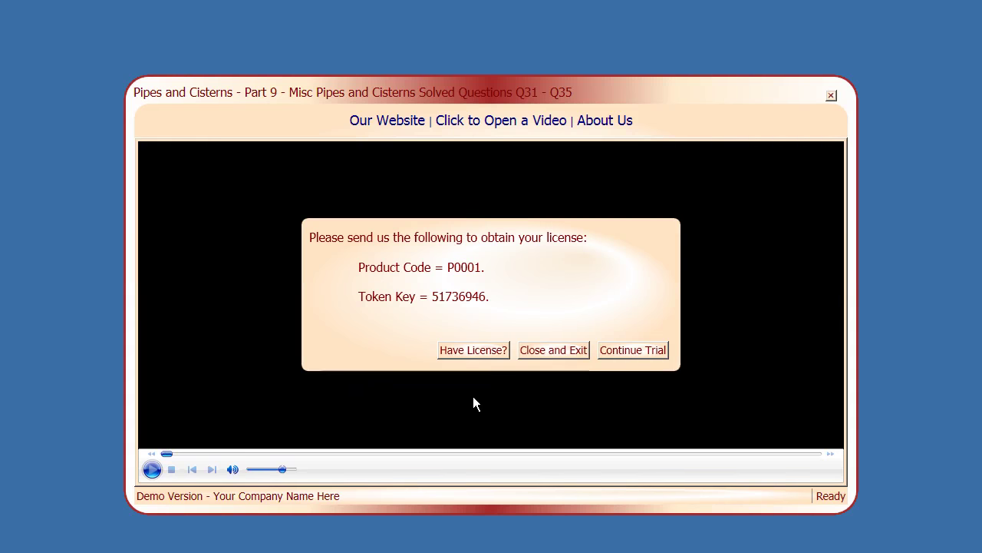
left_click(615, 352)
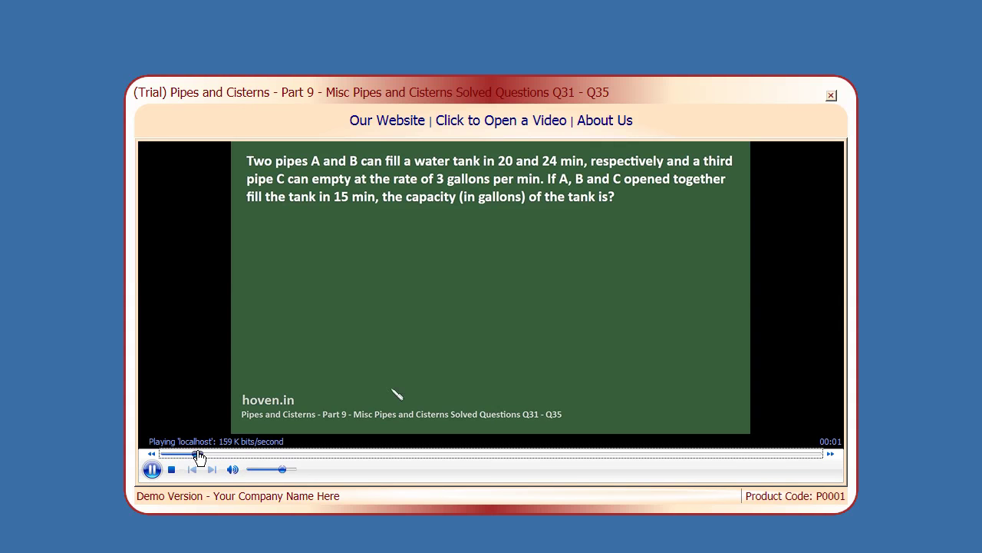
left_click(198, 456)
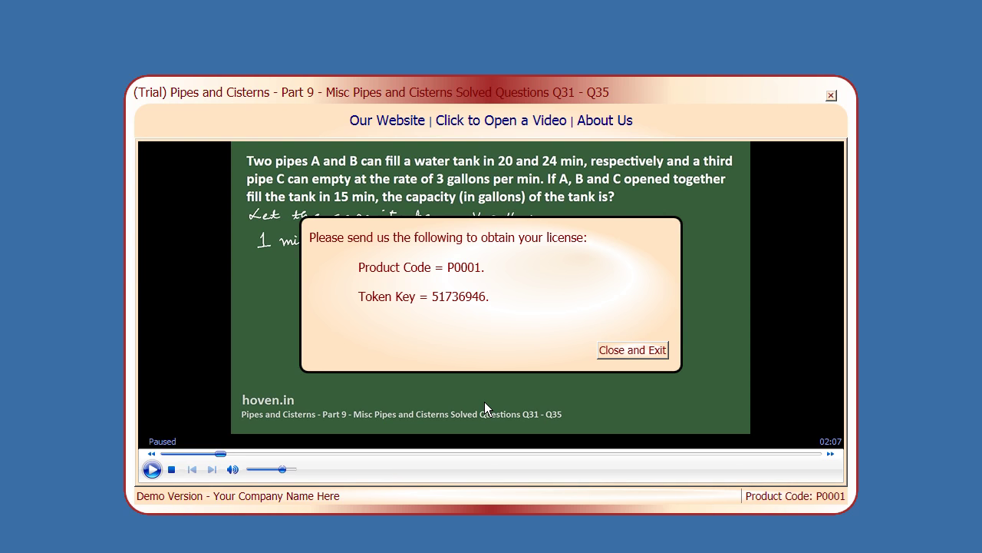
left_click(649, 352)
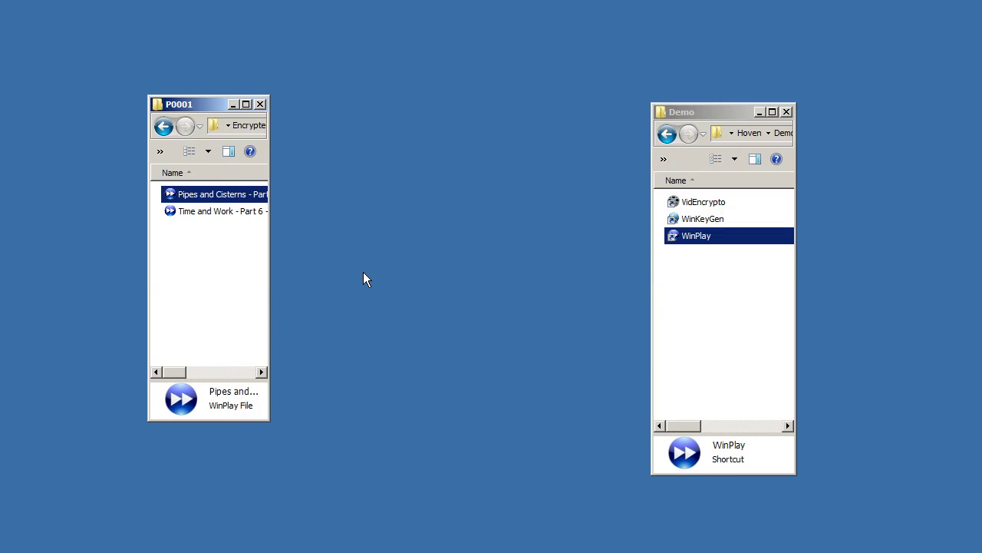
Open the Pipes and Cisterns video to review the product code and token key in the license request, and exit
double_click(224, 194)
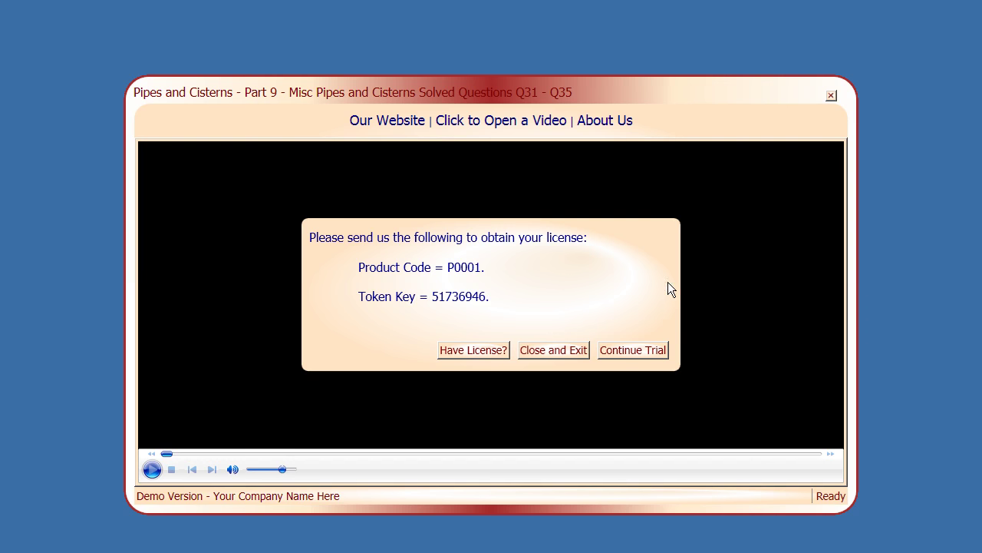
left_click(572, 350)
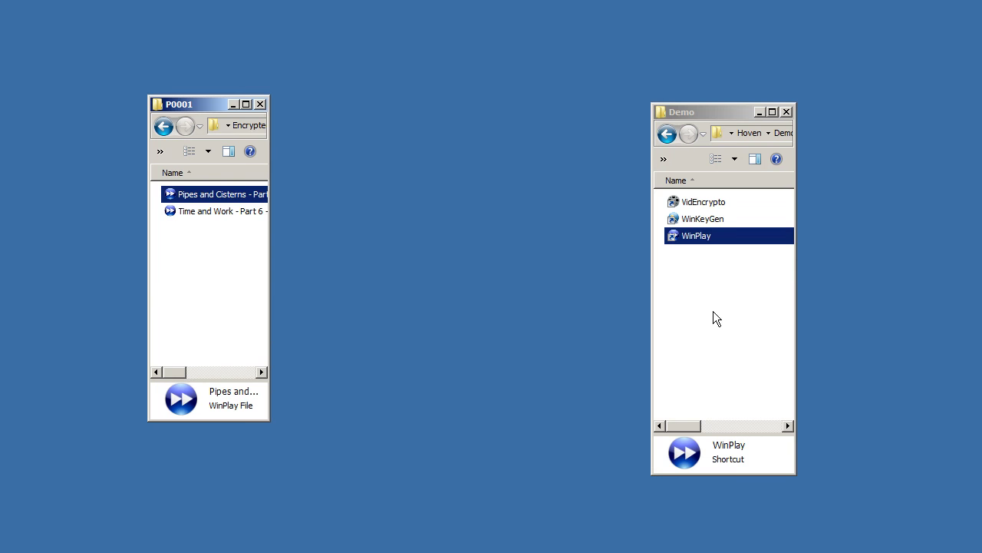
Launch WinKeyGen from the Demo folder and minimize the P0001 and Demo folder windows
double_click(713, 219)
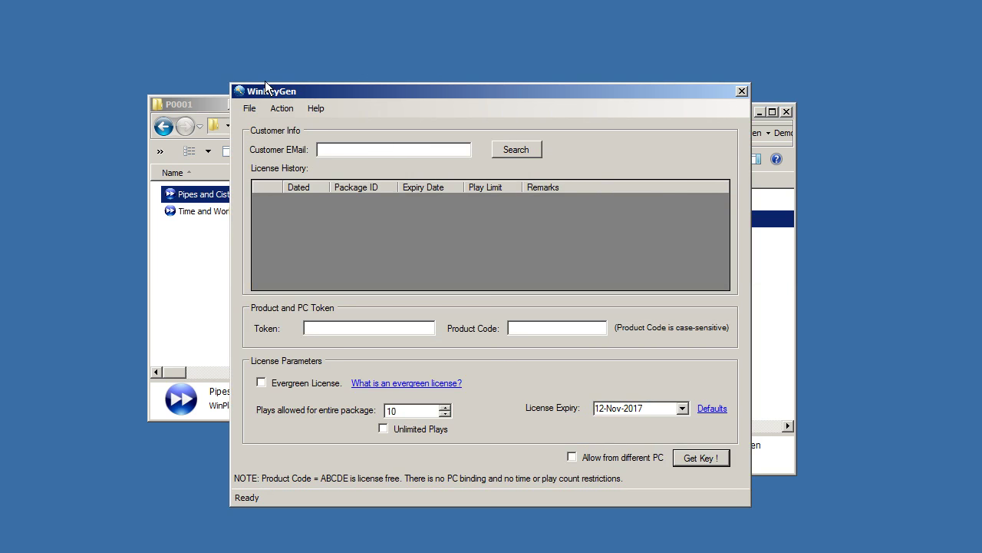
left_click(190, 104)
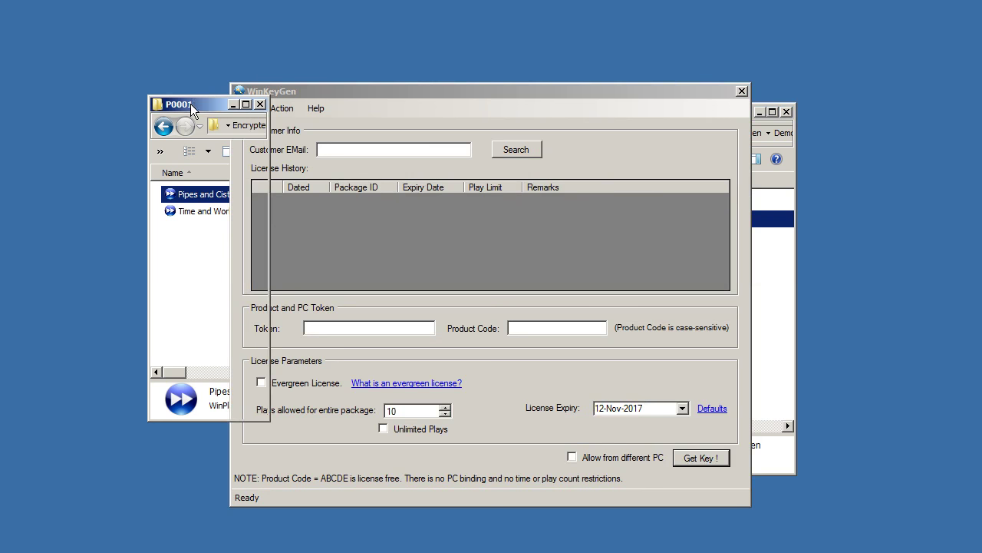
left_click(233, 104)
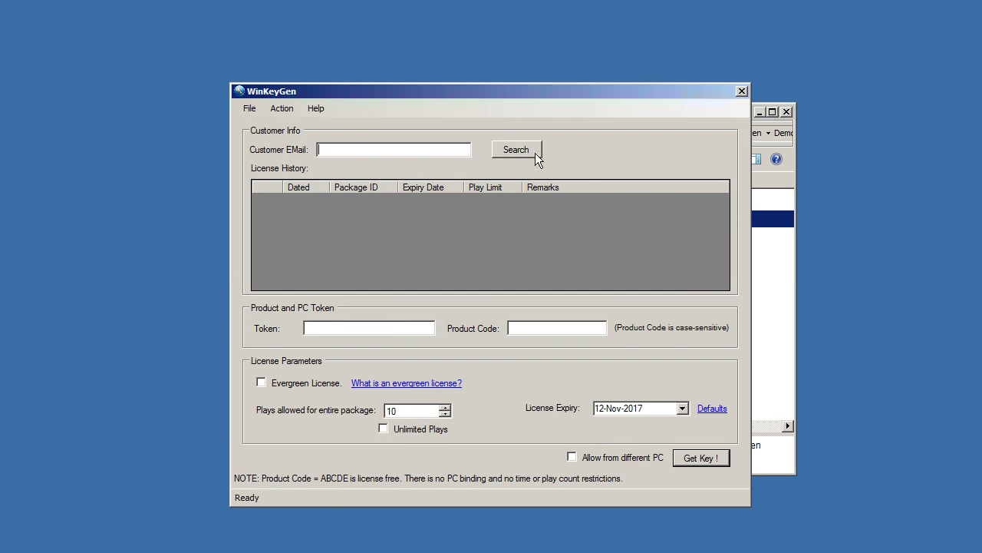
left_click(786, 426)
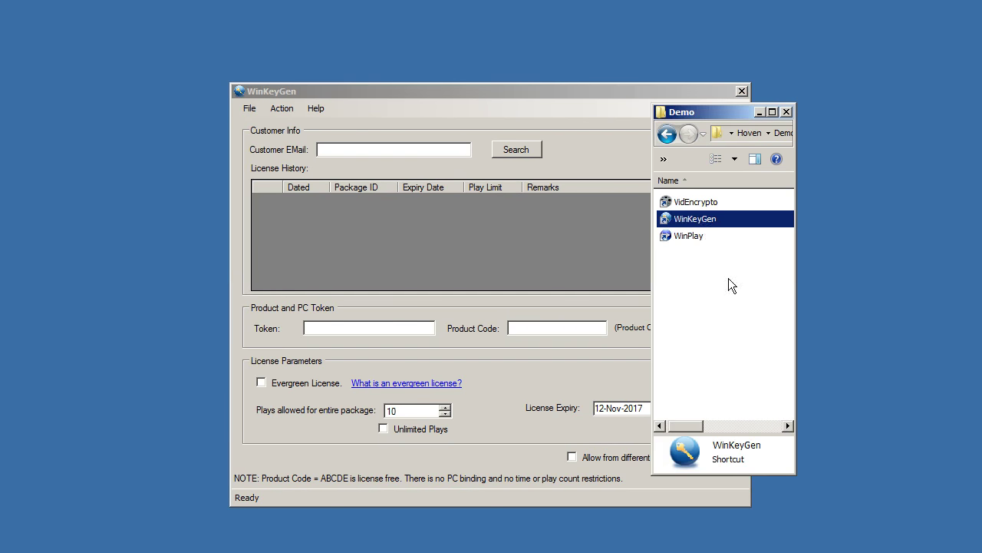
left_click(760, 112)
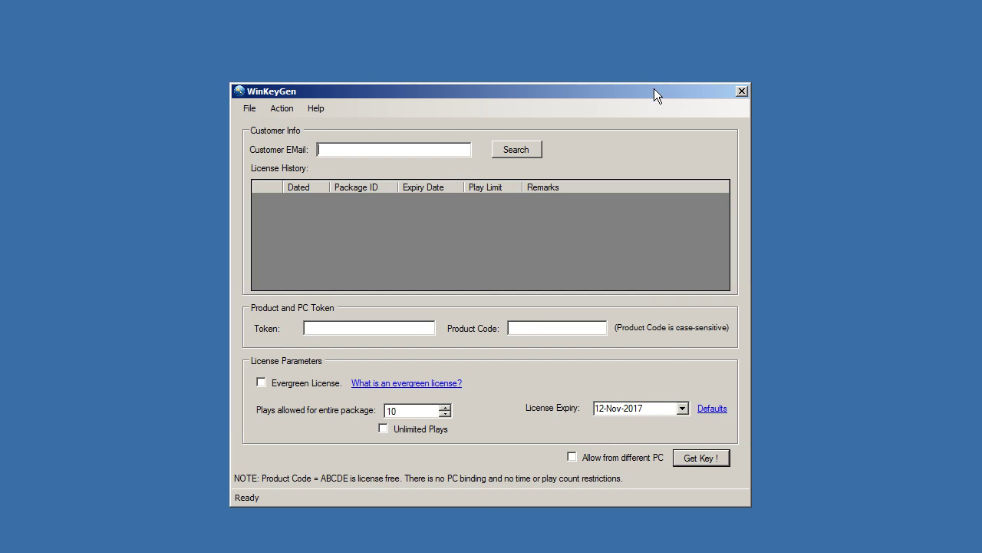
Mark the Customer Info group, the Allow from different PC option, the WinKeyGen title and the License History area
left_click(841, 144)
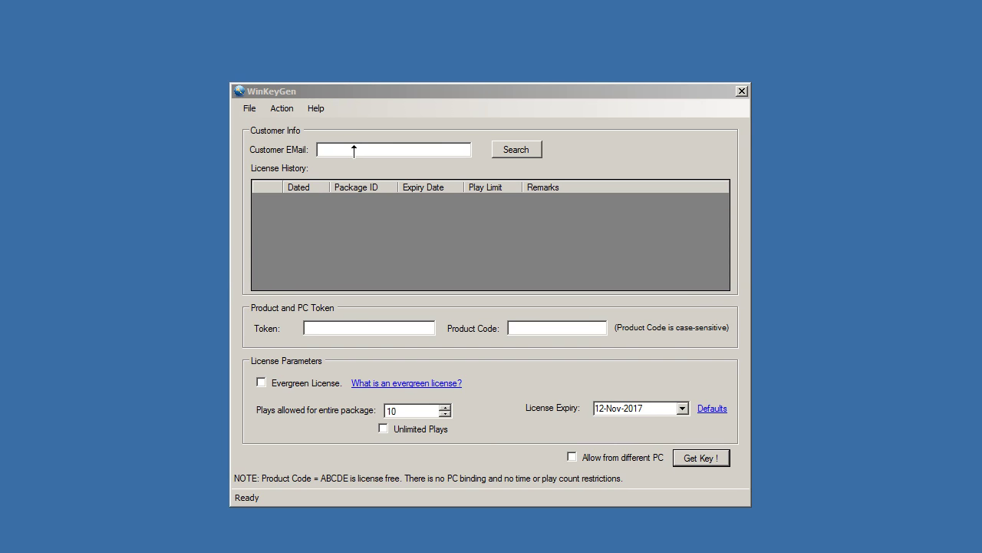
left_click_drag(238, 134, 264, 113)
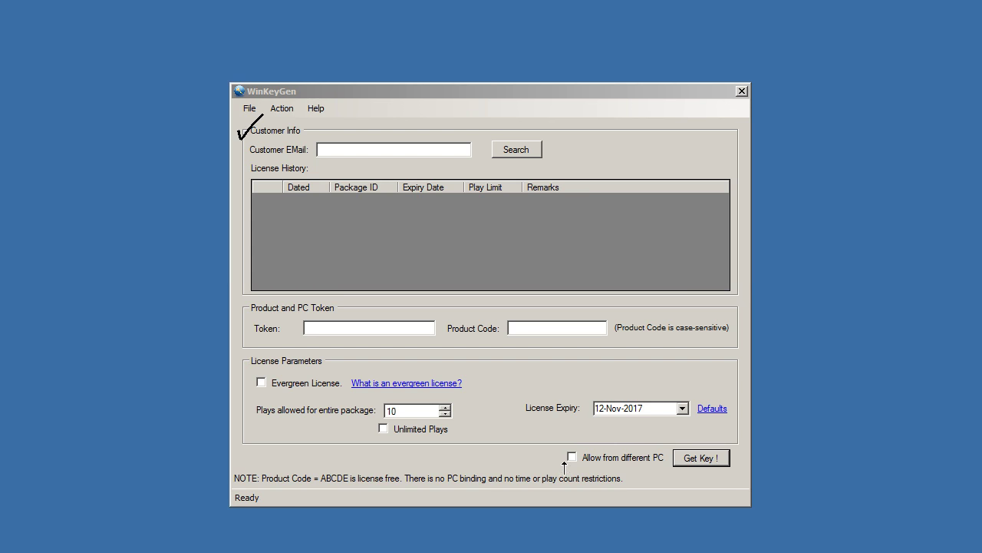
mouse_move(576, 441)
left_mouse_down()
mouse_move(564, 474)
mouse_move(588, 468)
left_mouse_up()
left_click_drag(272, 75, 302, 62)
mouse_move(506, 241)
left_mouse_down()
mouse_move(513, 257)
mouse_move(559, 216)
left_mouse_up()
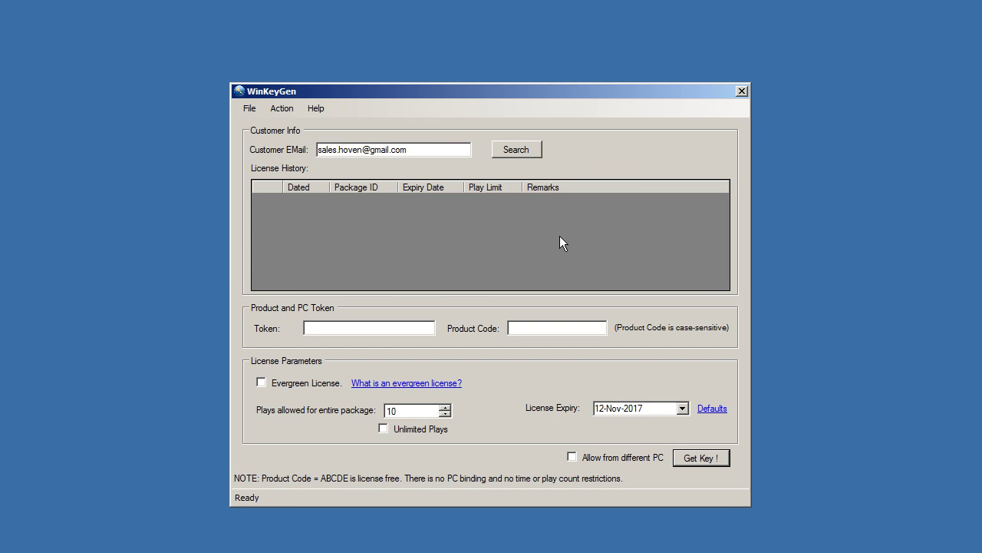
Search the license history for the customer's e-mail and review the Take Backup and Show in Excel actions
left_click(521, 150)
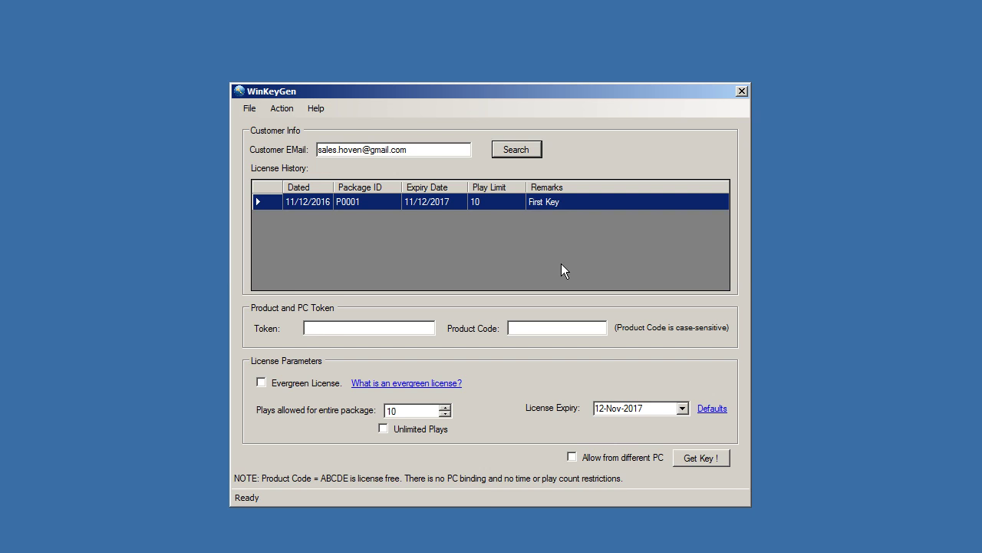
left_click(283, 111)
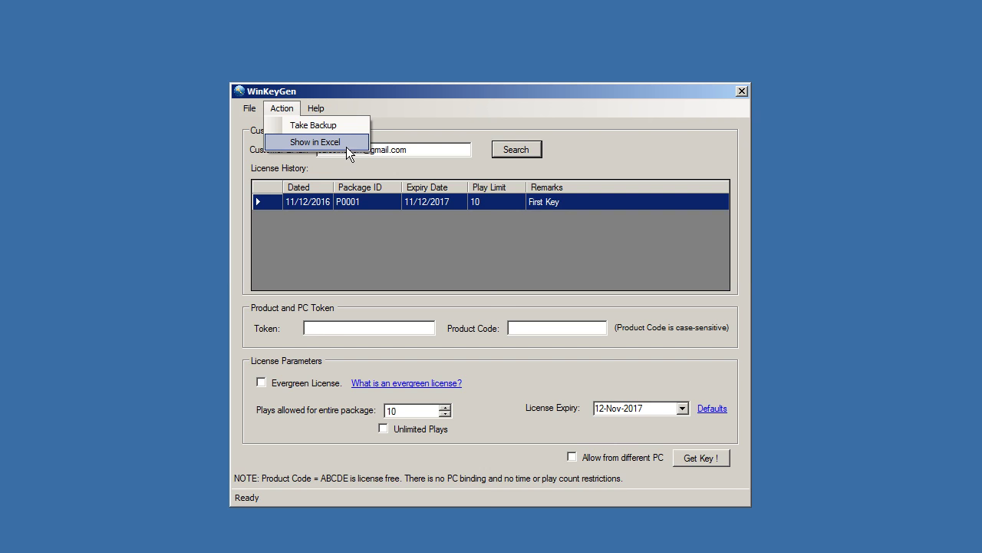
left_click(410, 281)
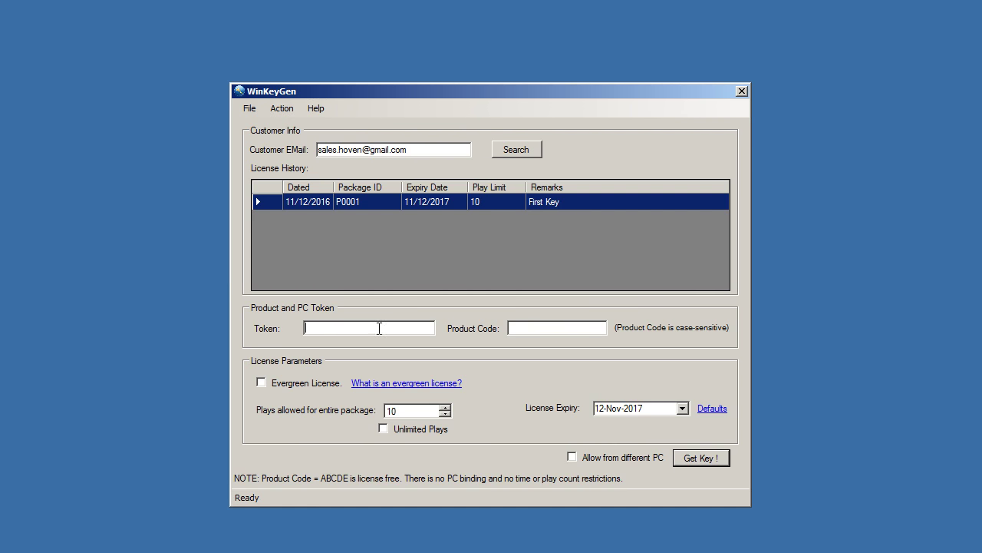
Paste the token from the license request, enter product code P0001, and enable Unlimited Plays
key("ctrl+v")
left_click(383, 429)
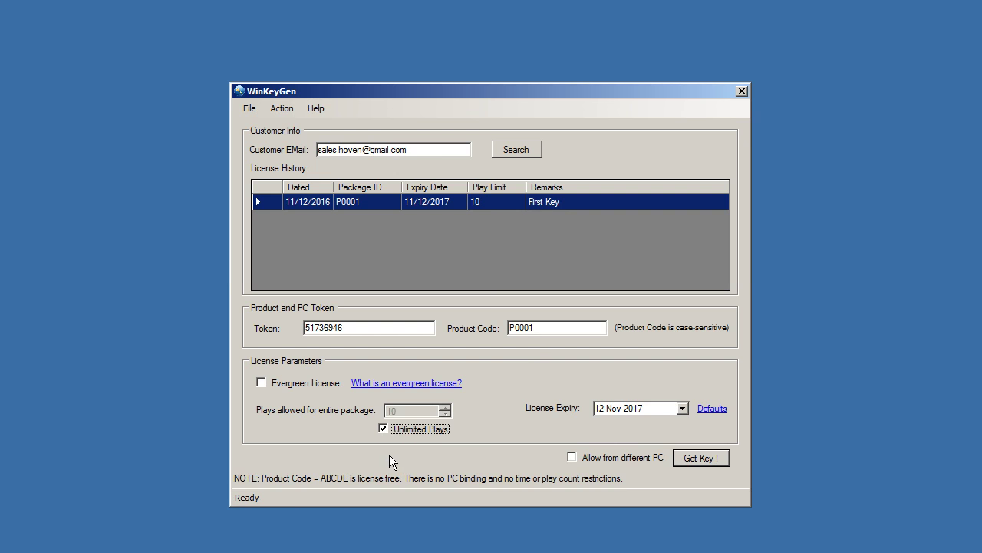
Set the license expiry to 14-Nov-2017 and review the day choices for the default license expiry without saving a change
left_click(682, 408)
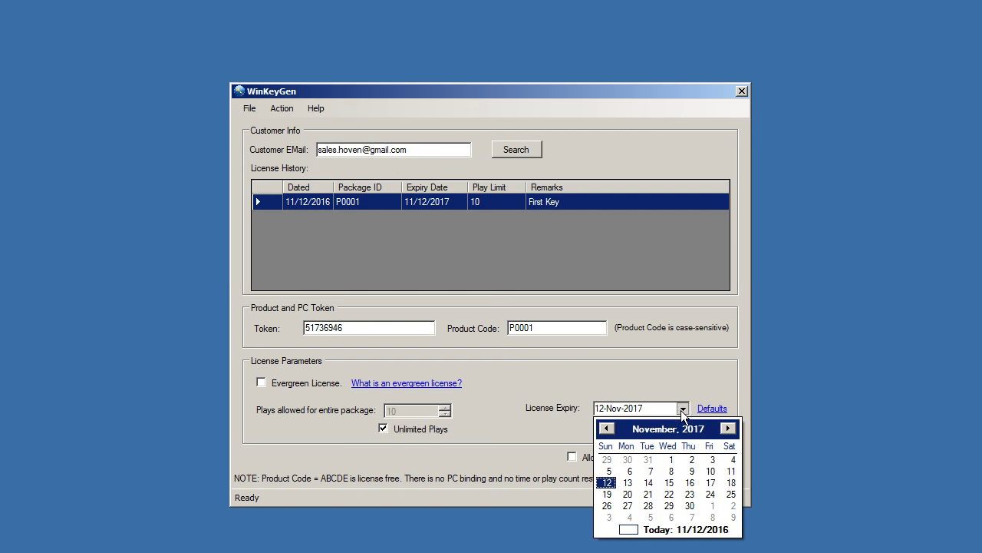
left_click(653, 484)
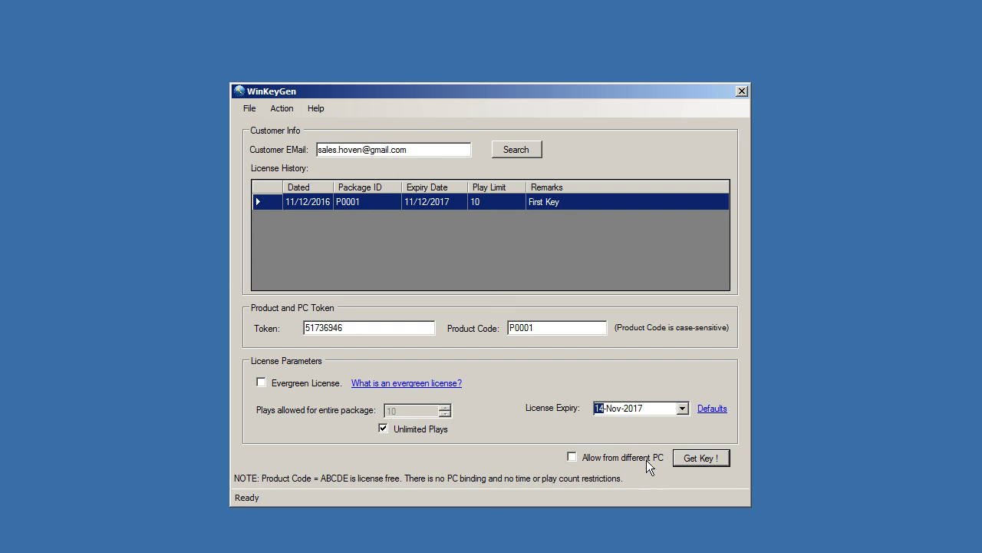
left_click(711, 413)
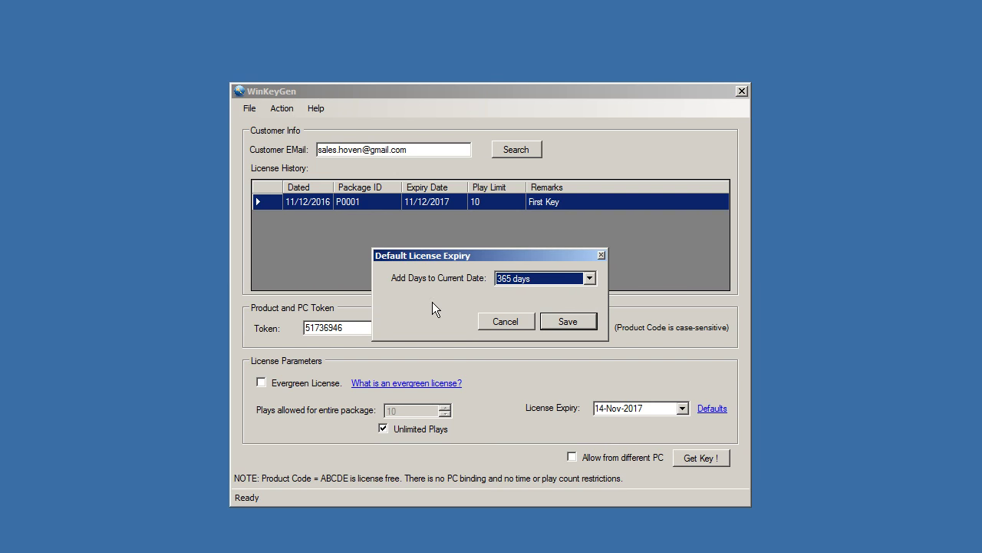
left_click(525, 278)
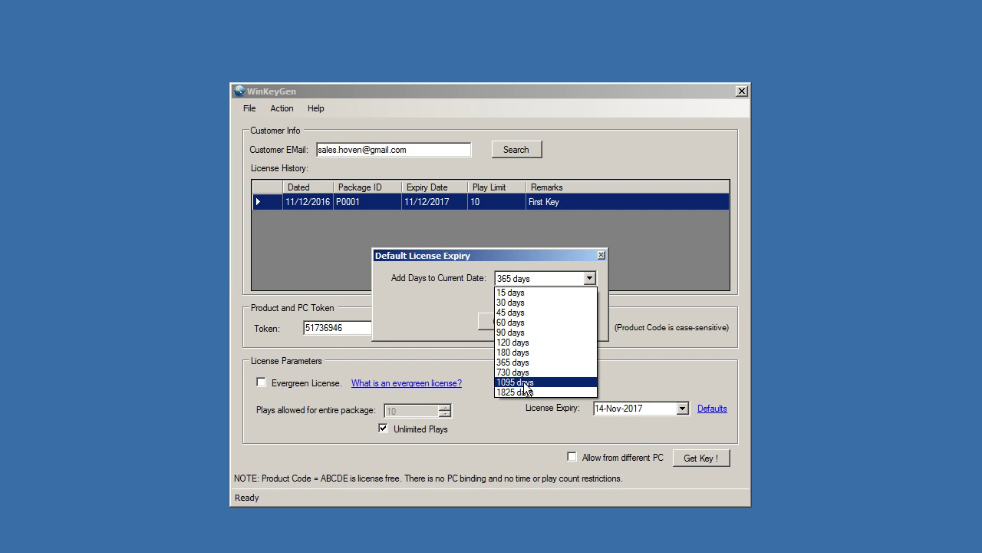
left_click(447, 304)
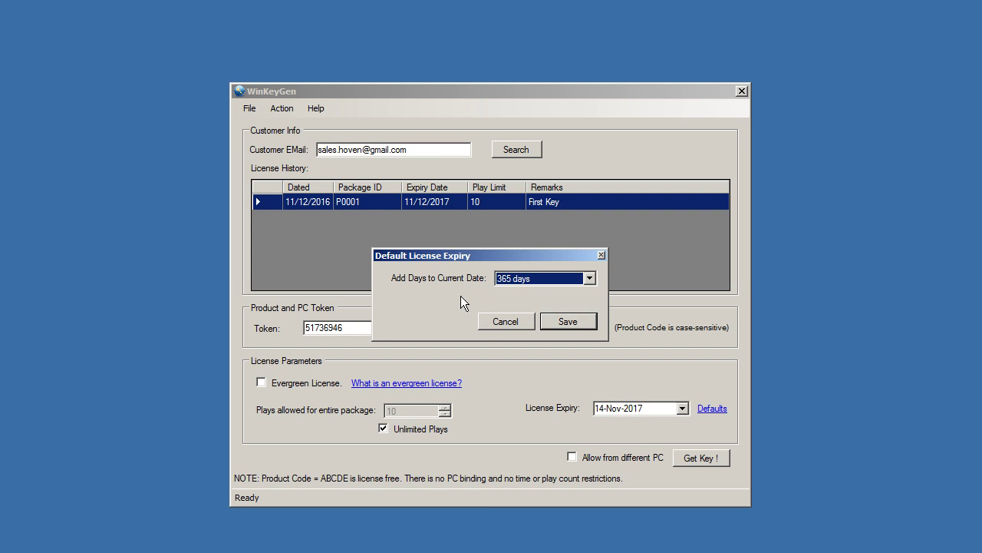
left_click(530, 280)
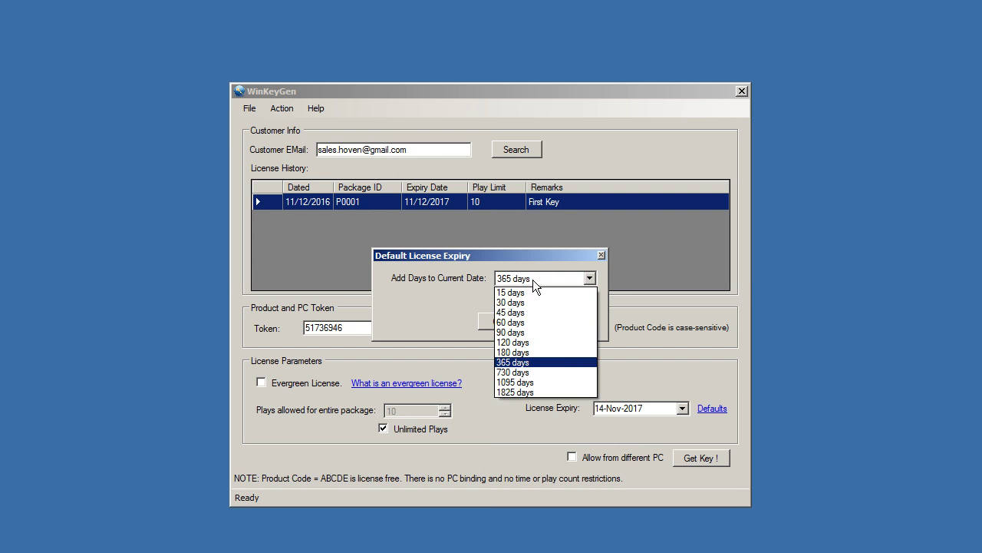
left_click(532, 279)
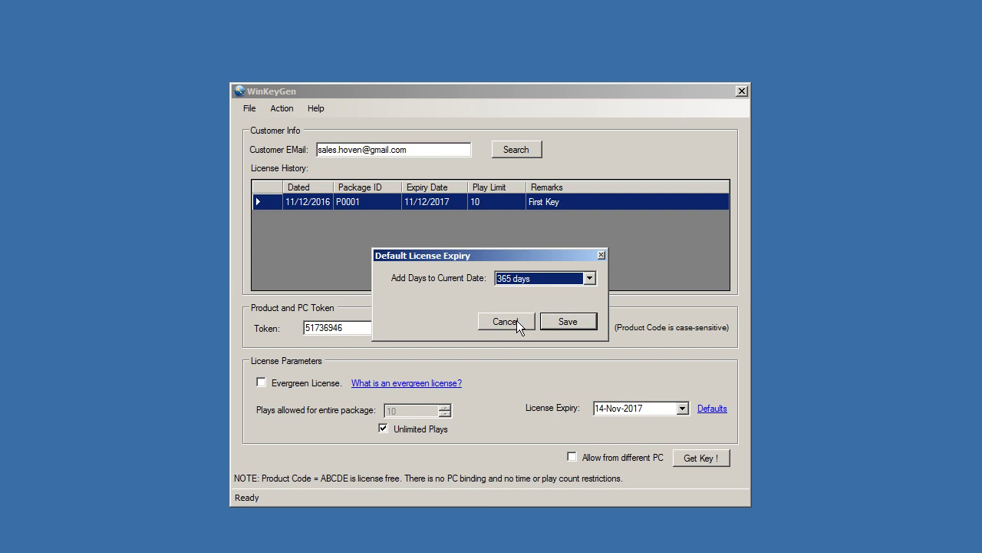
left_click(517, 320)
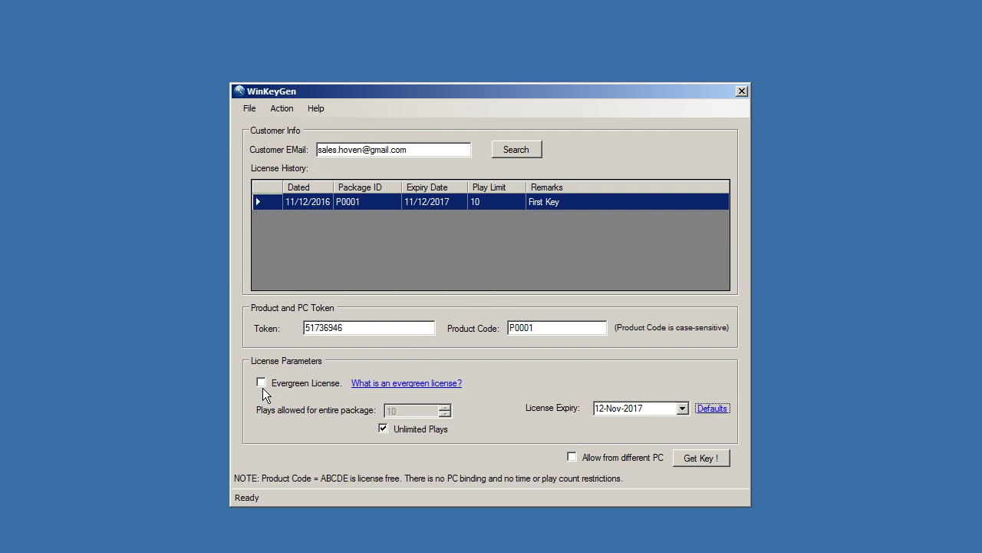
Read the explanation of an evergreen license and switch the Evergreen License option on and off again
left_click(379, 386)
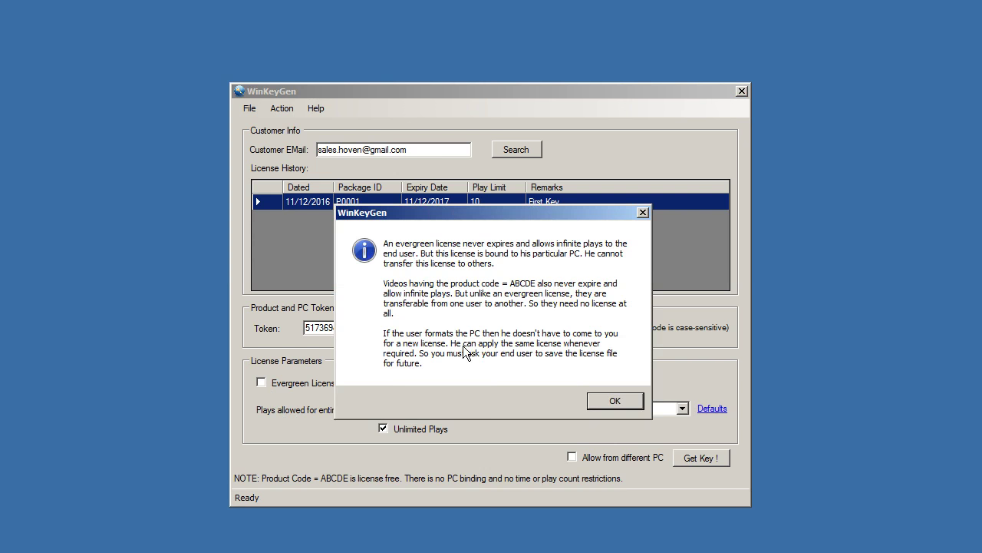
left_click(614, 403)
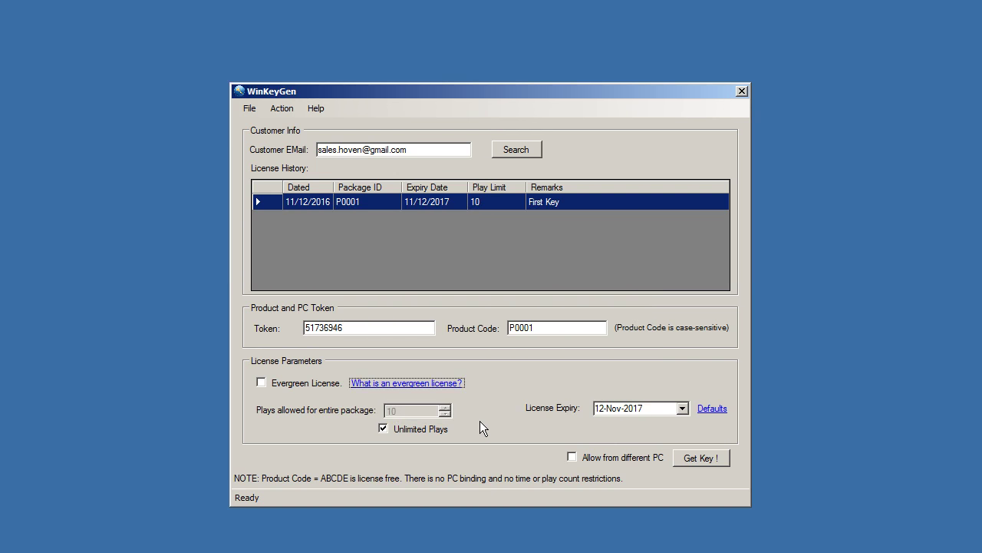
left_click(260, 382)
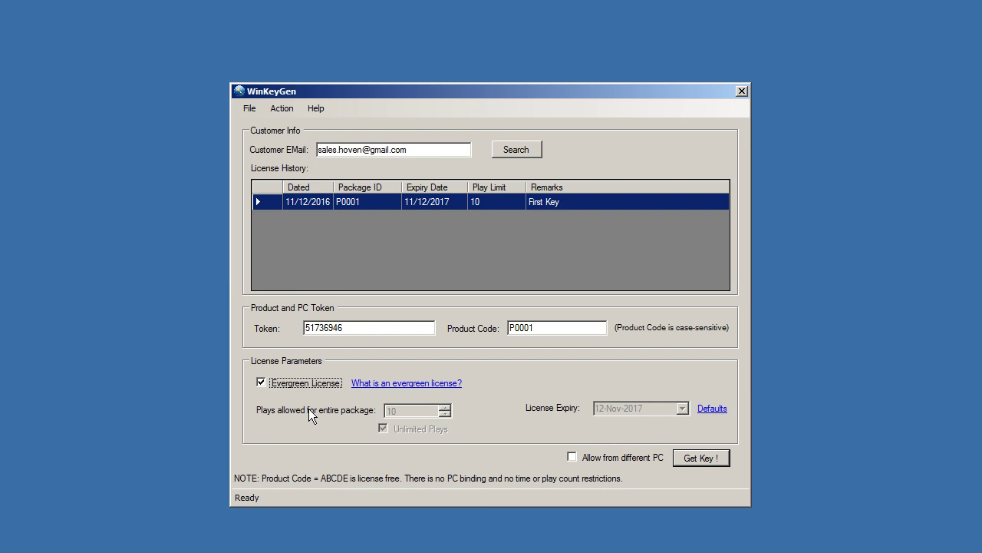
left_click(260, 383)
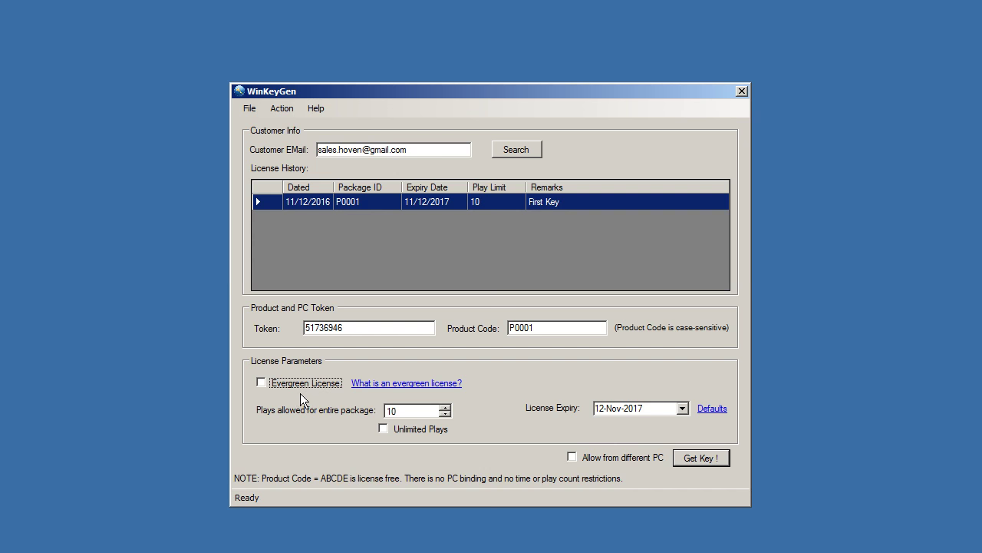
Generate the license key, save it under the suggested file name in the Videos folder, and close WinKeyGen
left_click(701, 457)
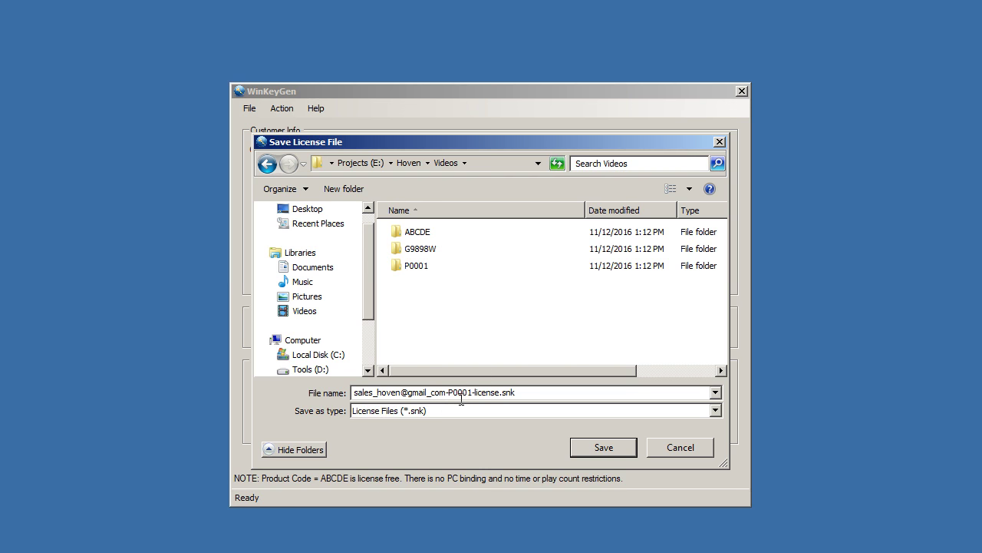
left_click(610, 448)
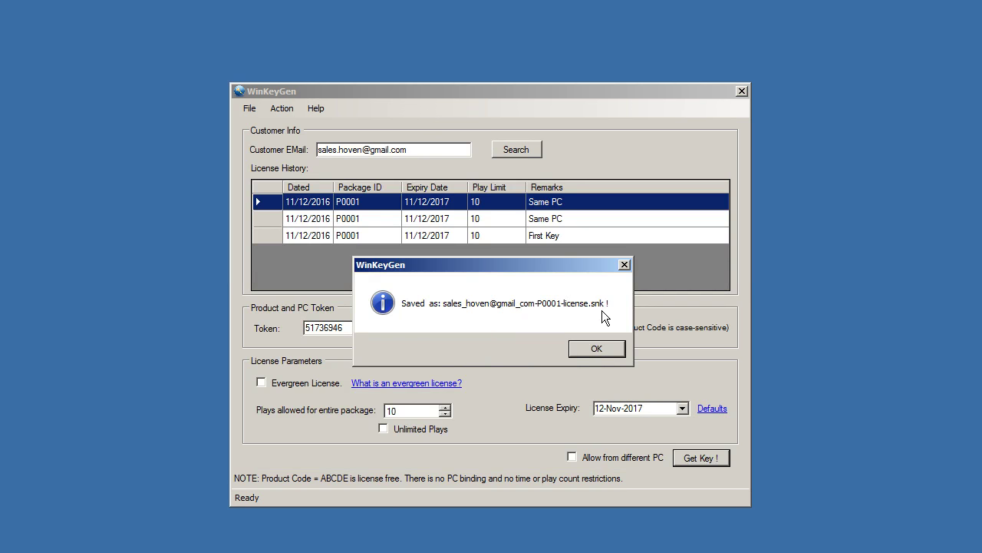
left_click(581, 349)
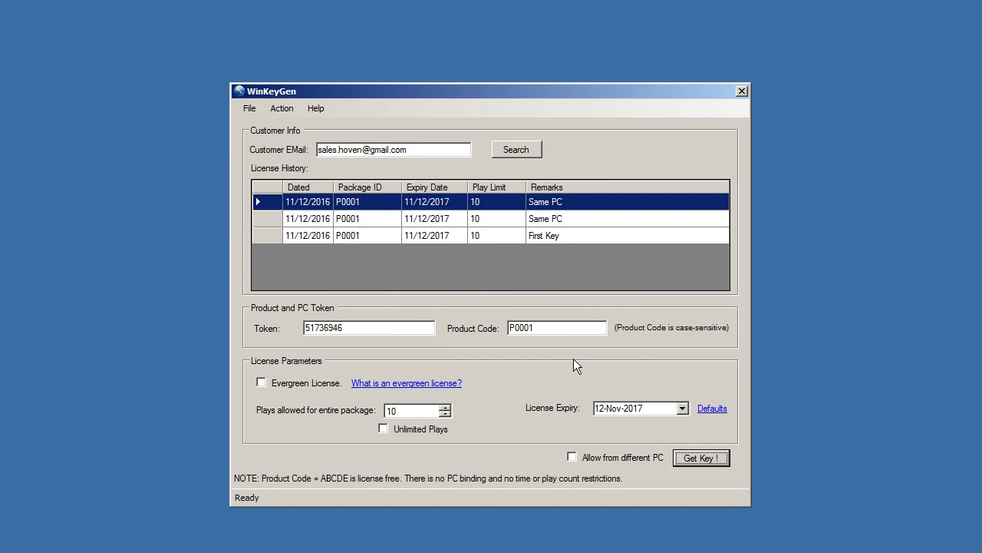
left_click(742, 92)
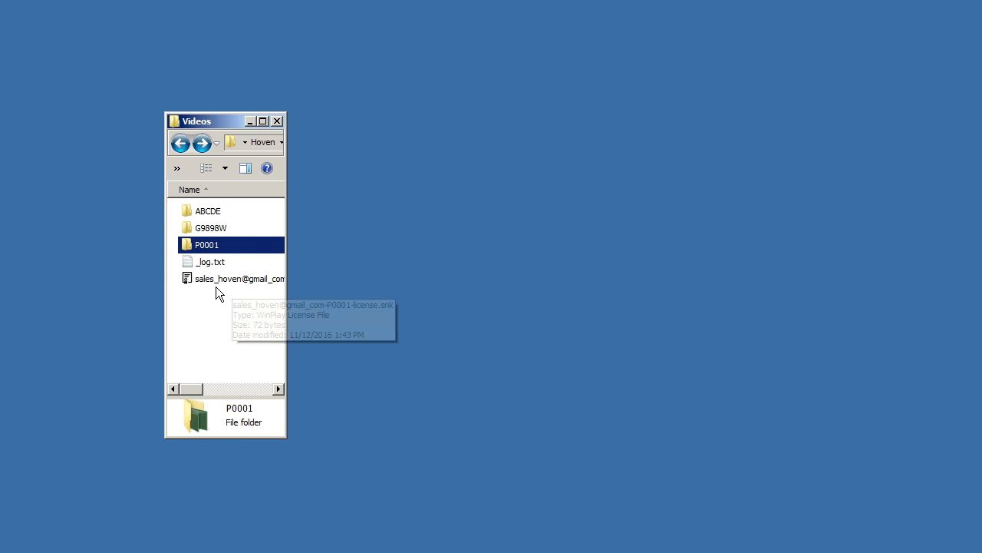
mouse_move(211, 284)
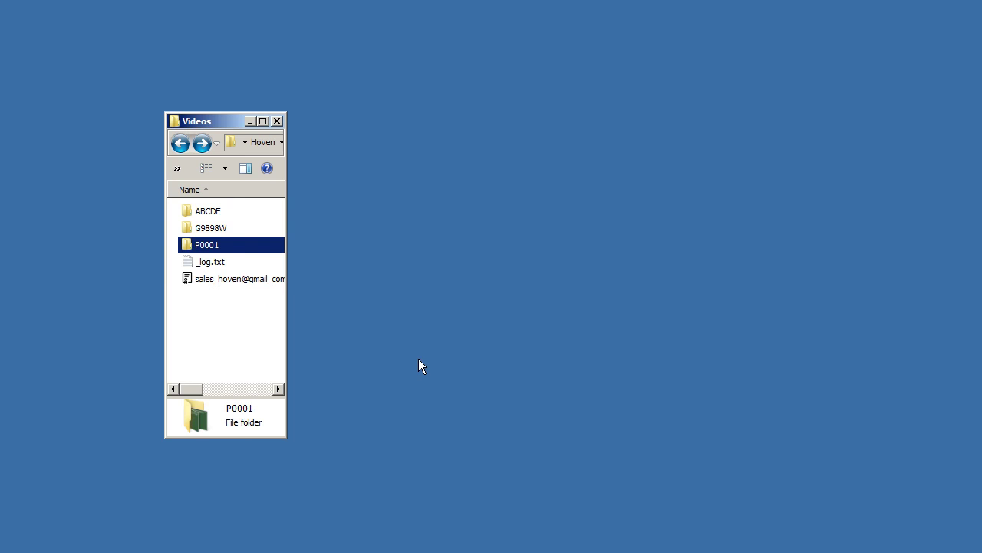
Open the encrypted Pipes and Cisterns video from the P0001 folder in WinPlay and apply the saved P0001 license file
key("Return")
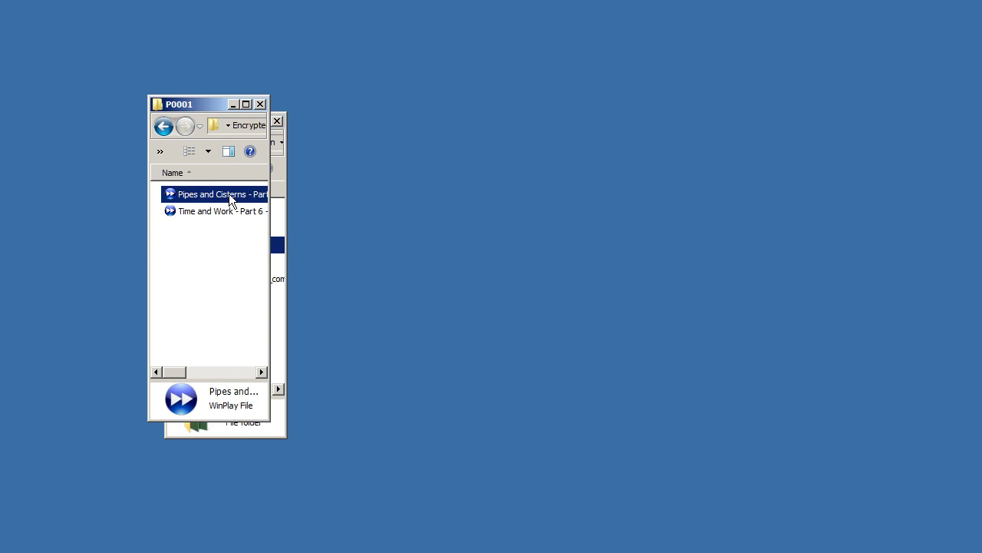
double_click(228, 193)
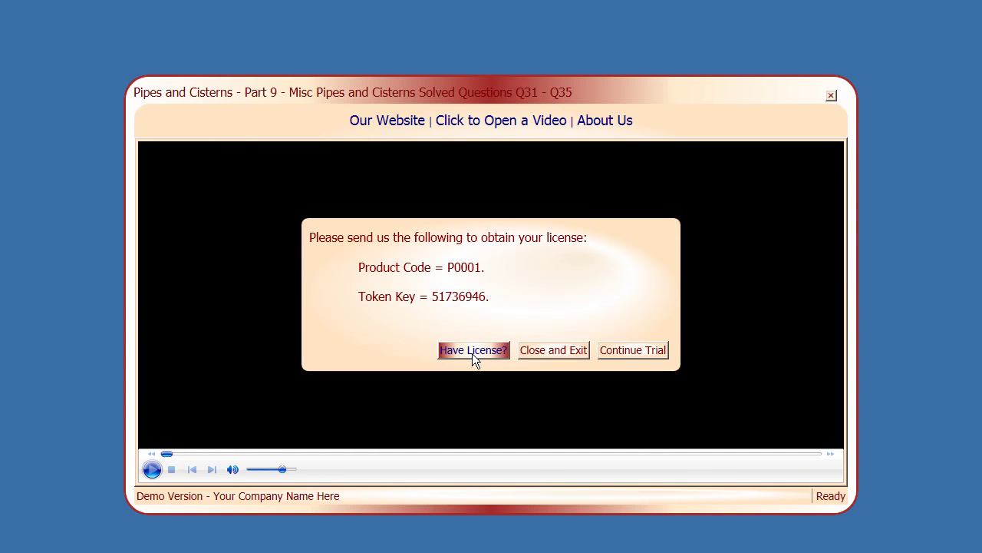
left_click(472, 350)
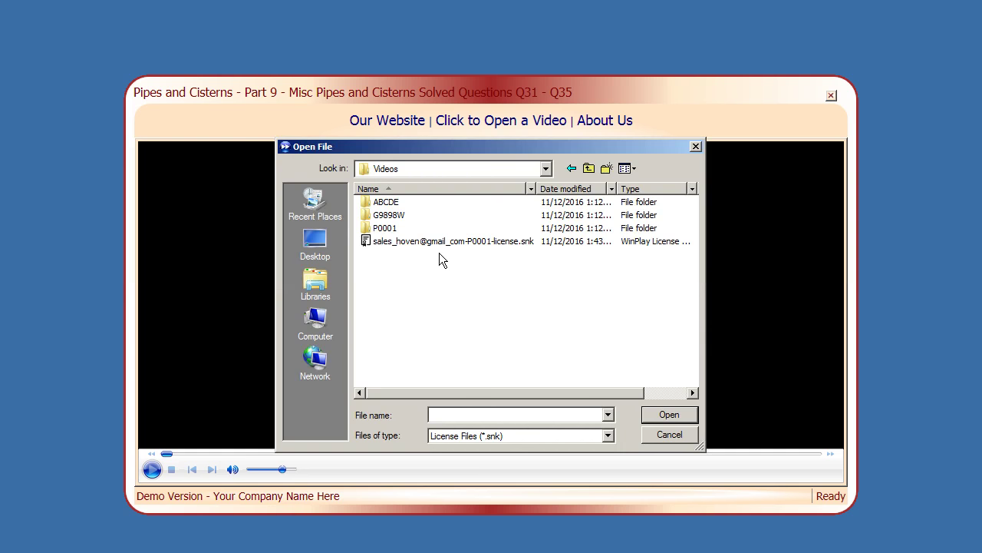
left_click(412, 243)
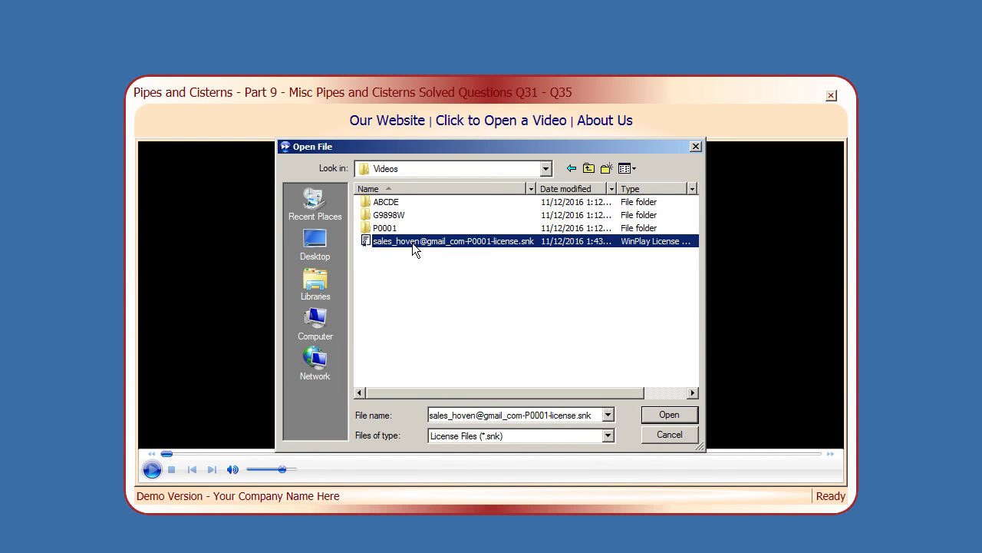
left_click(670, 412)
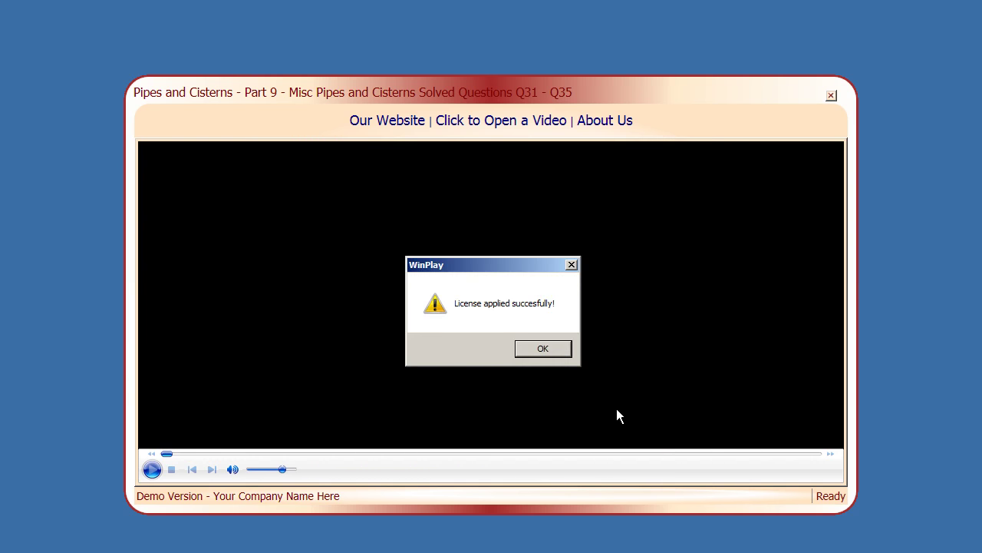
left_click(542, 350)
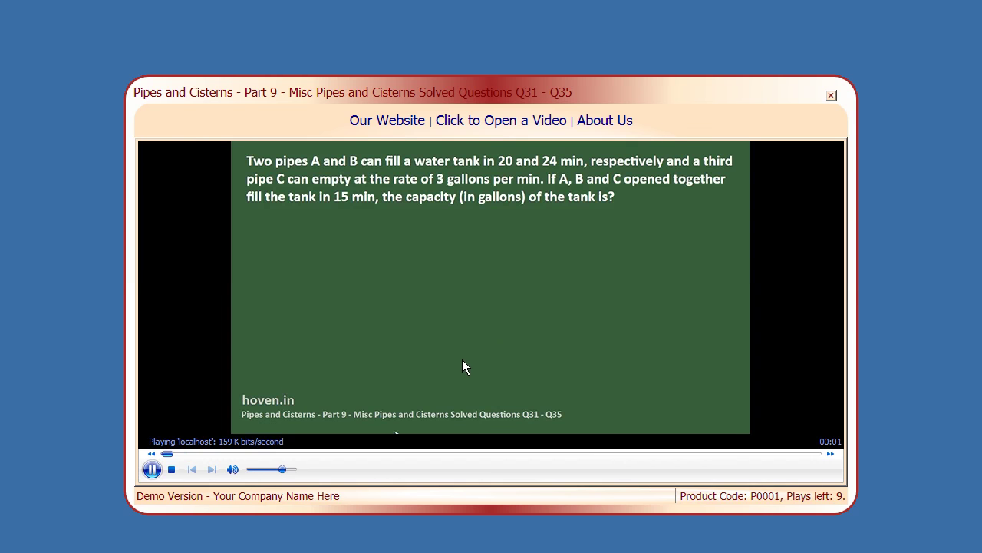
Skip ahead to about the middle of the licensed video, close it, and reopen the same video to check the remaining plays
left_click(493, 454)
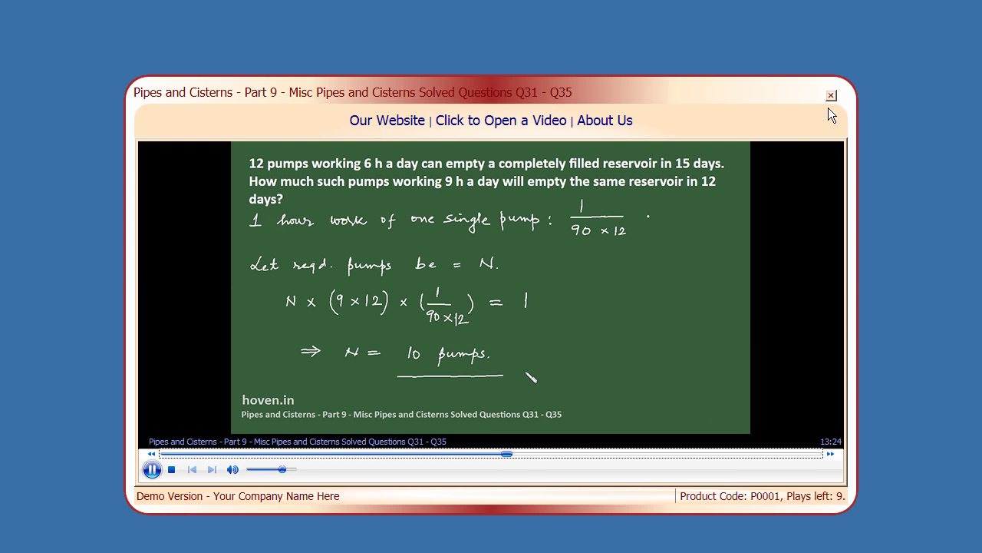
left_click(831, 97)
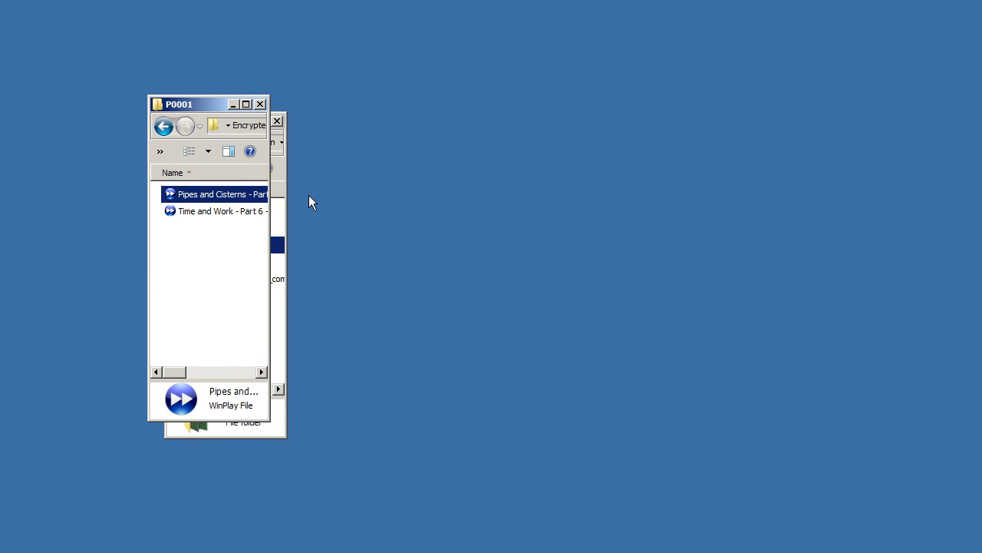
double_click(244, 195)
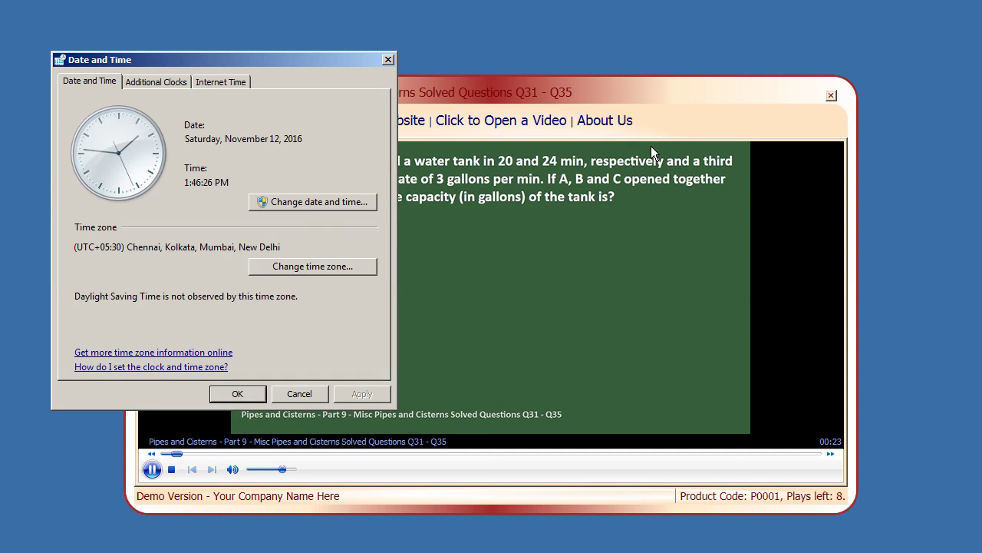
left_click(831, 95)
Open the Windows date and time settings for editing and disconnect from the Airtel49 wireless network
left_click(310, 206)
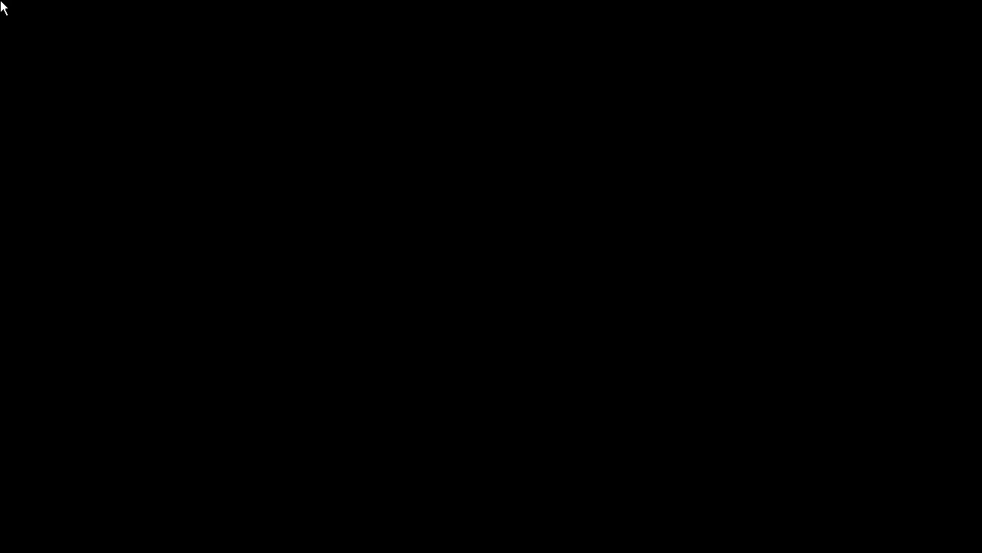
left_click(244, 272)
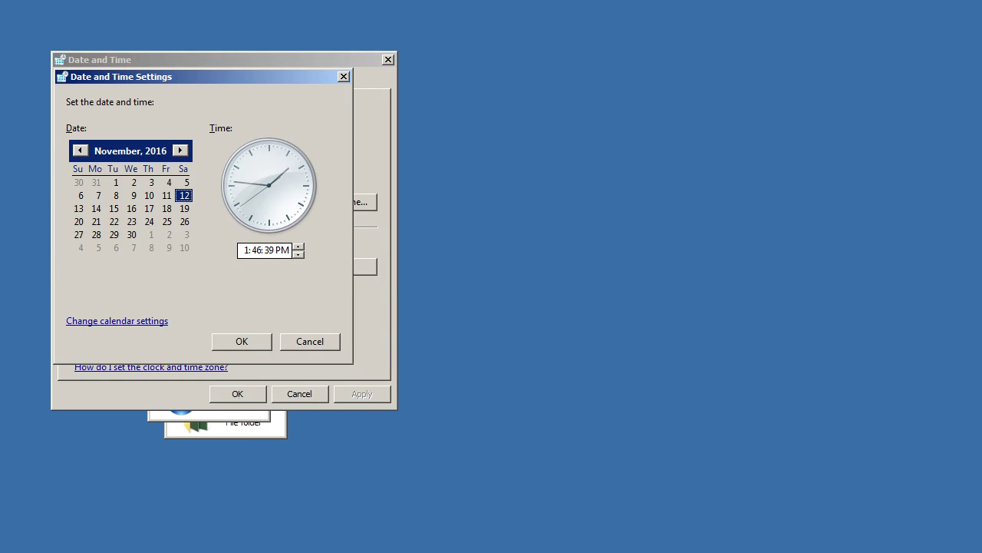
left_click(902, 551)
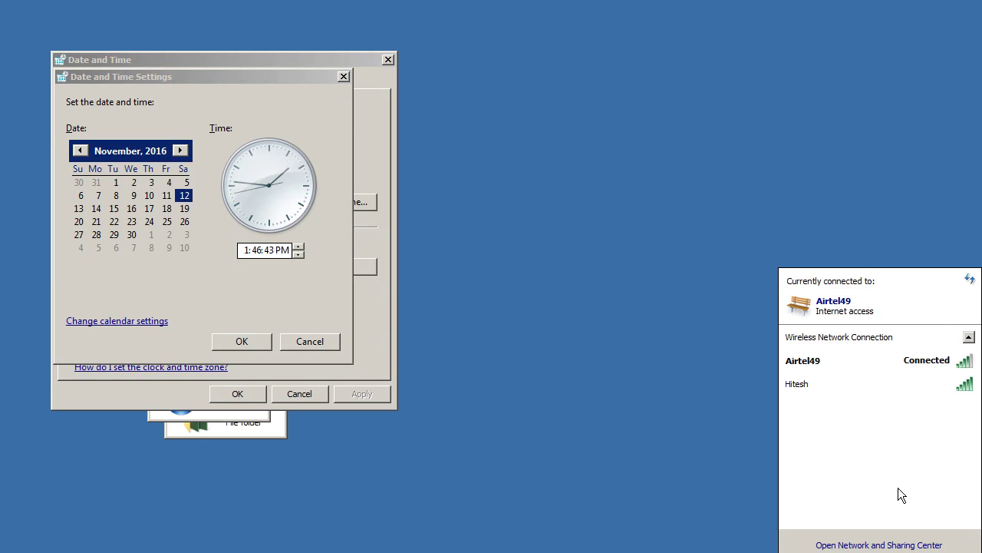
left_click(900, 366)
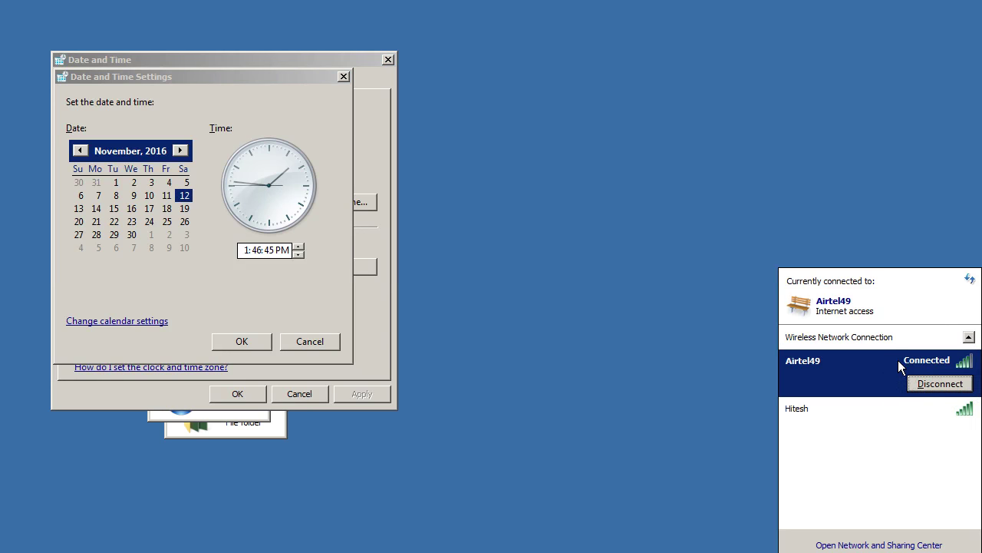
left_click(912, 384)
left_click(709, 391)
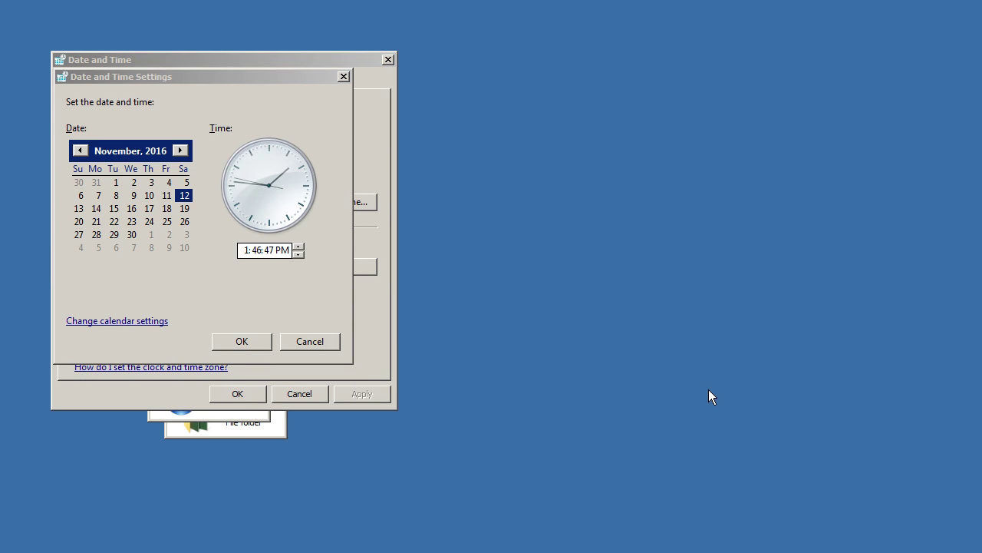